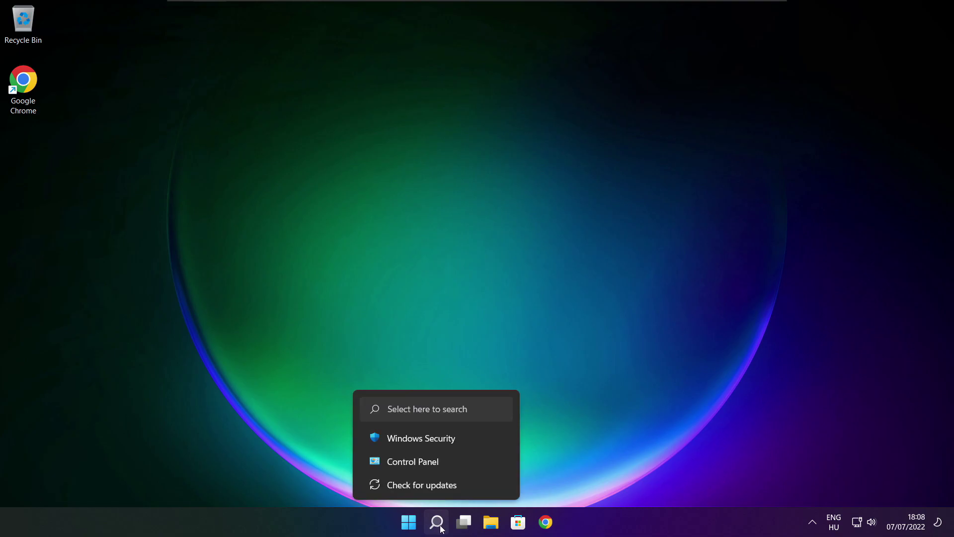
- Search Windows for 'device manager' to bring up Device Manager as the best match
{"action": "left_click", "coordinate": [442, 529]}
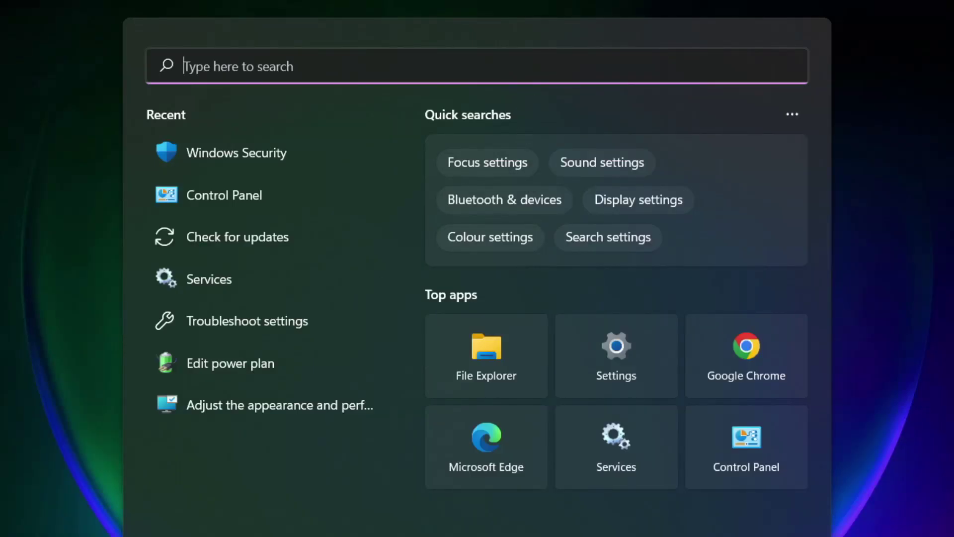
{"action": "type", "text": "device ma"}
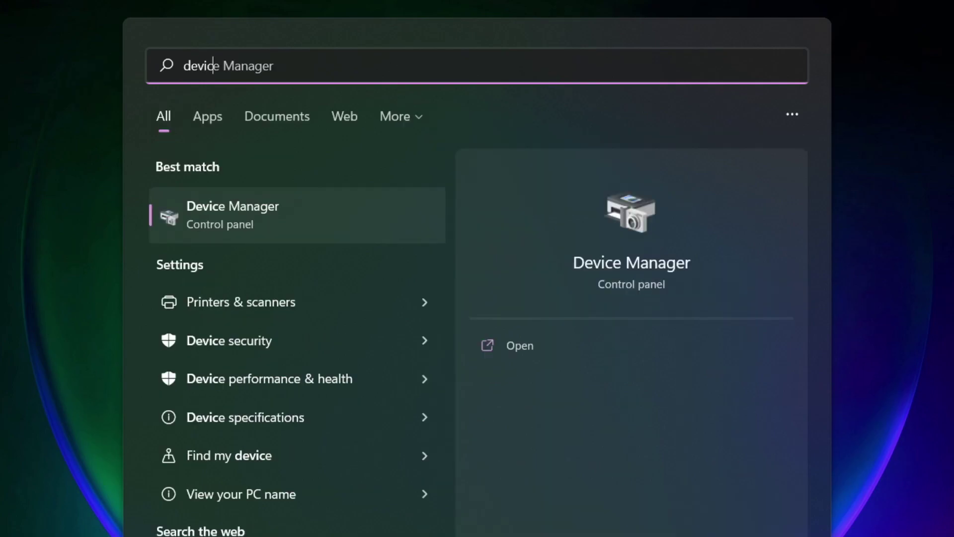
{"action": "type", "text": "nager"}
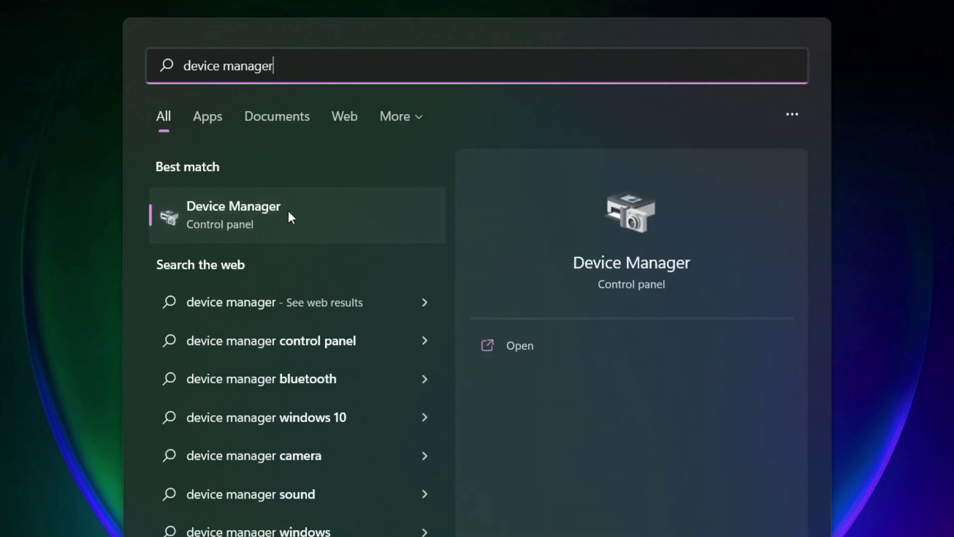
- Launch Device Manager maximized and expand the Display adaptors category
{"action": "left_click", "coordinate": [350, 218]}
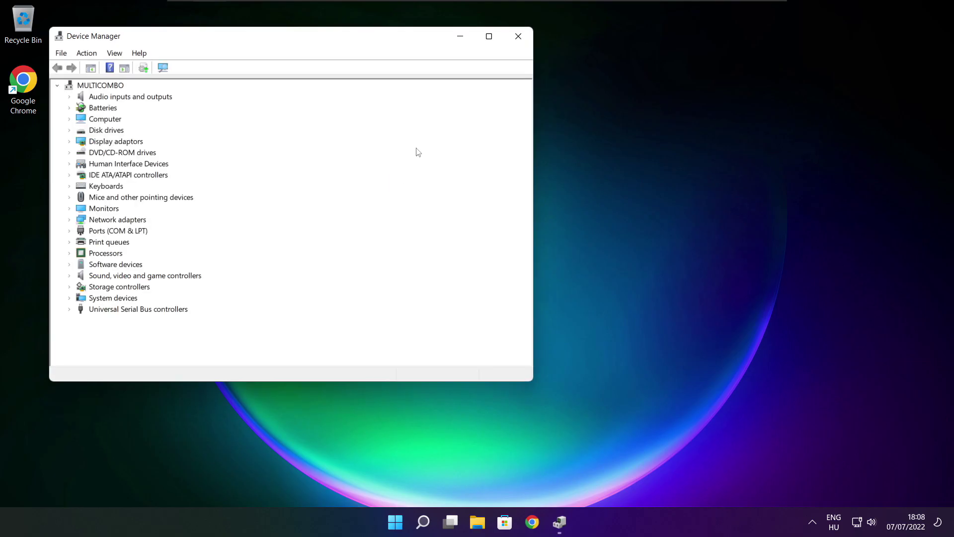
{"action": "left_click", "coordinate": [489, 38]}
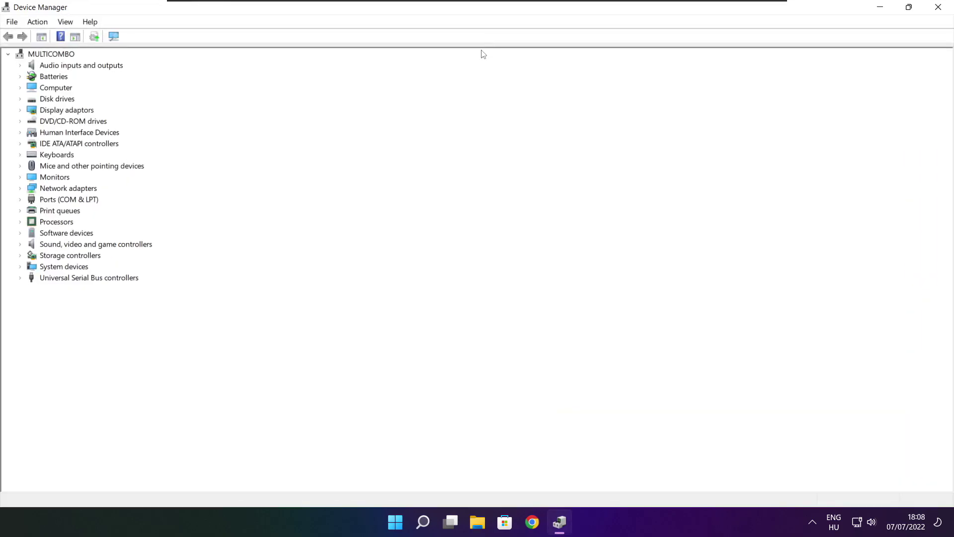
{"action": "left_click", "coordinate": [49, 111]}
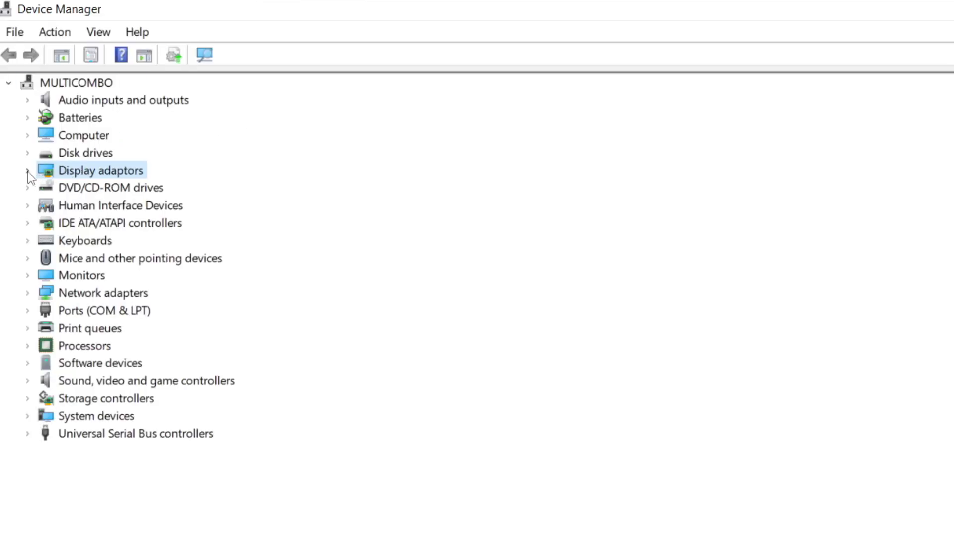
{"action": "left_click", "coordinate": [27, 171]}
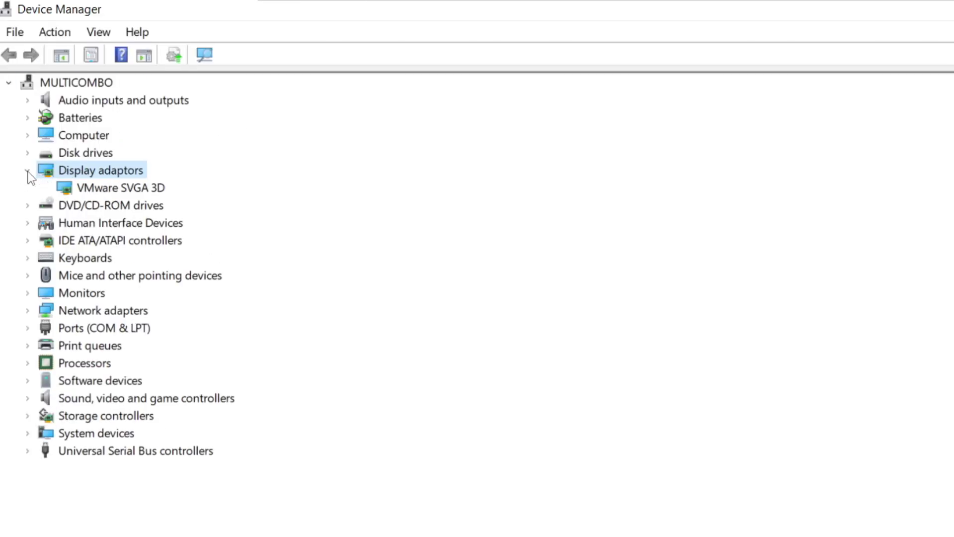
- Search automatically for a newer VMware SVGA 3D driver; the best driver is already installed
{"action": "left_click", "coordinate": [159, 189]}
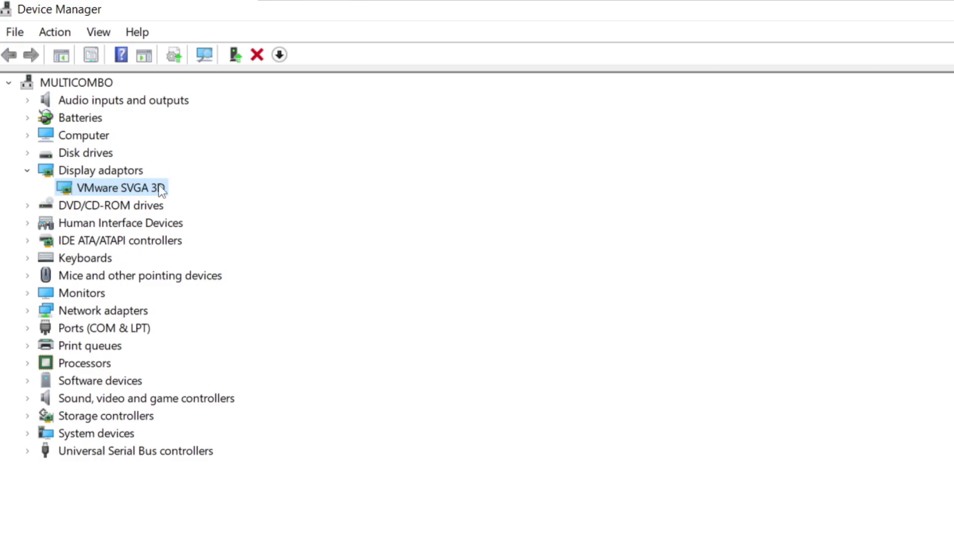
{"action": "right_click", "coordinate": [103, 188]}
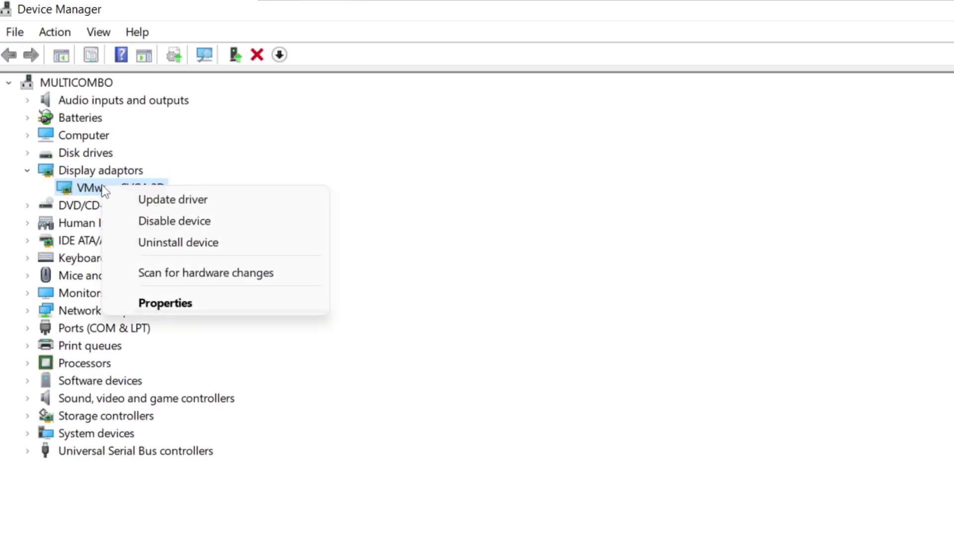
{"action": "left_click", "coordinate": [212, 200]}
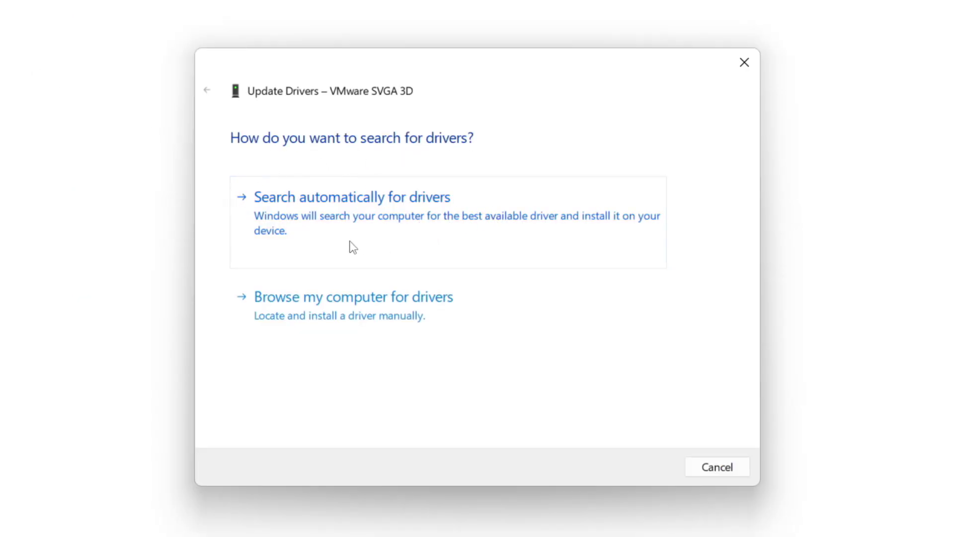
{"action": "left_click", "coordinate": [419, 225]}
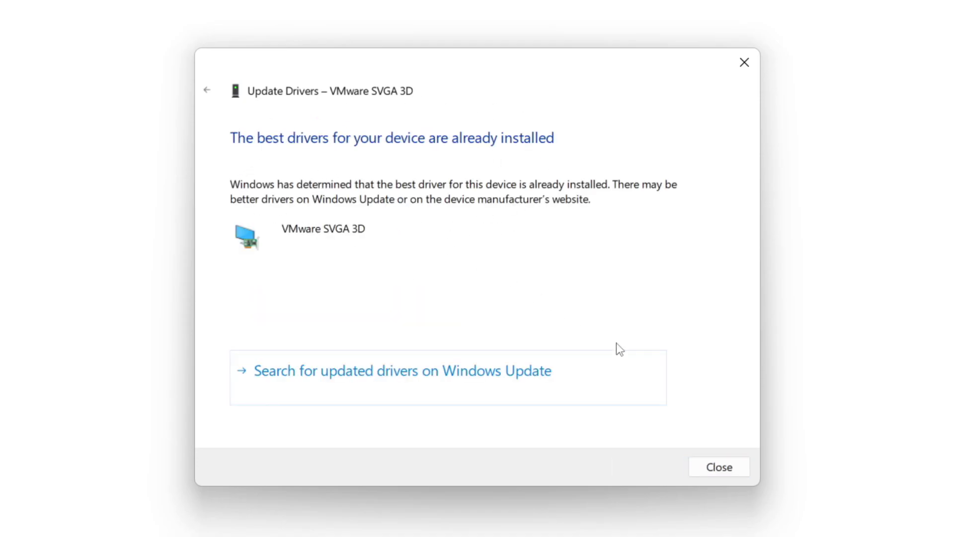
{"action": "left_click", "coordinate": [718, 470]}
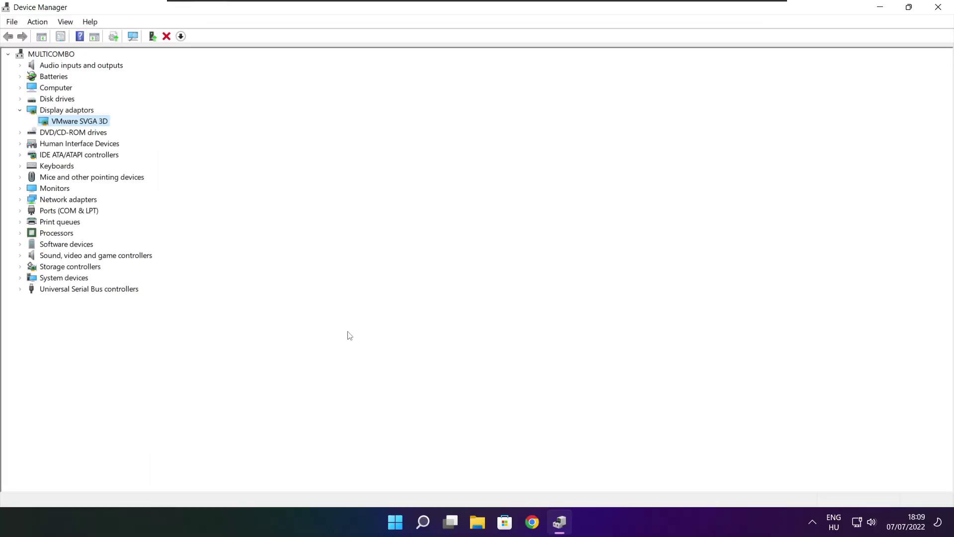
- Search automatically for a High Definition Audio Device driver under Sound, video and game controllers
{"action": "left_click", "coordinate": [43, 316]}
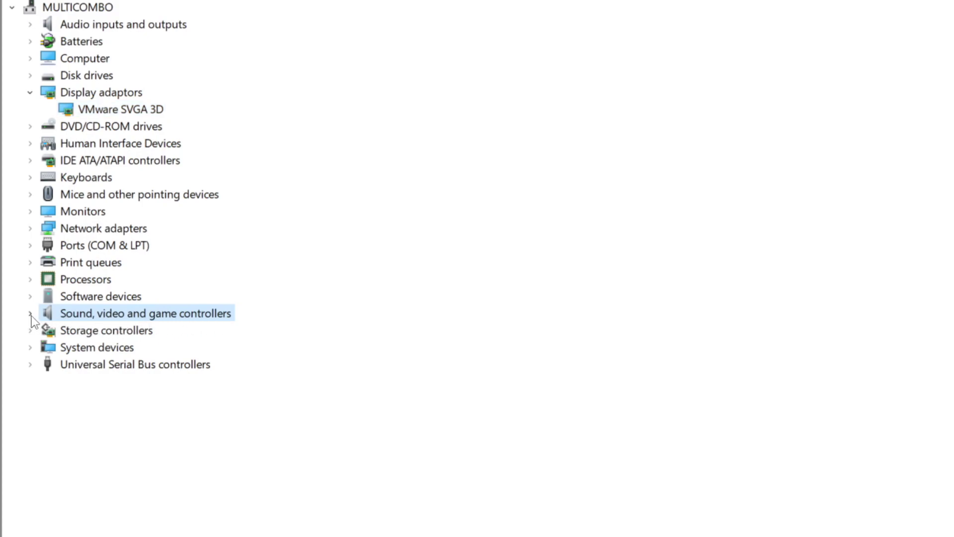
{"action": "left_click", "coordinate": [31, 315]}
{"action": "left_click", "coordinate": [163, 332]}
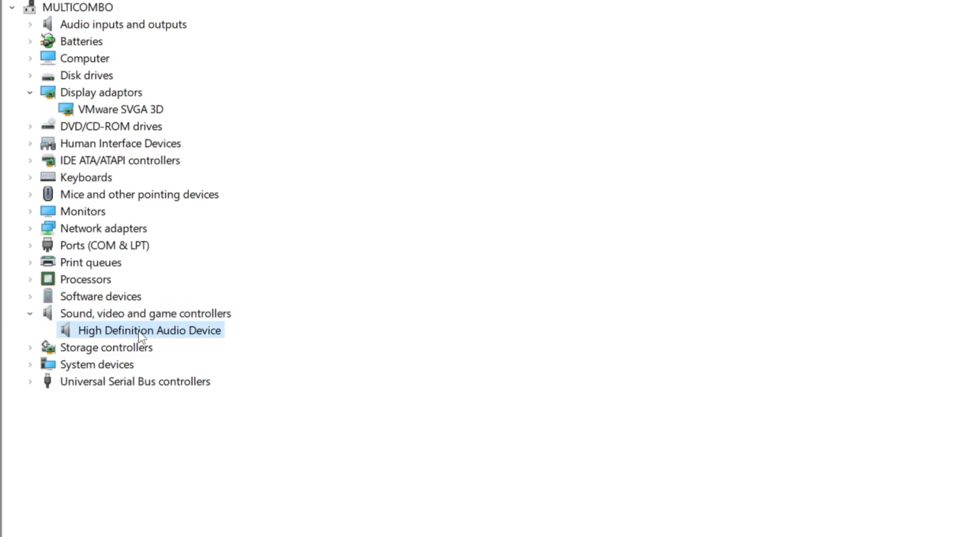
{"action": "right_click", "coordinate": [139, 333]}
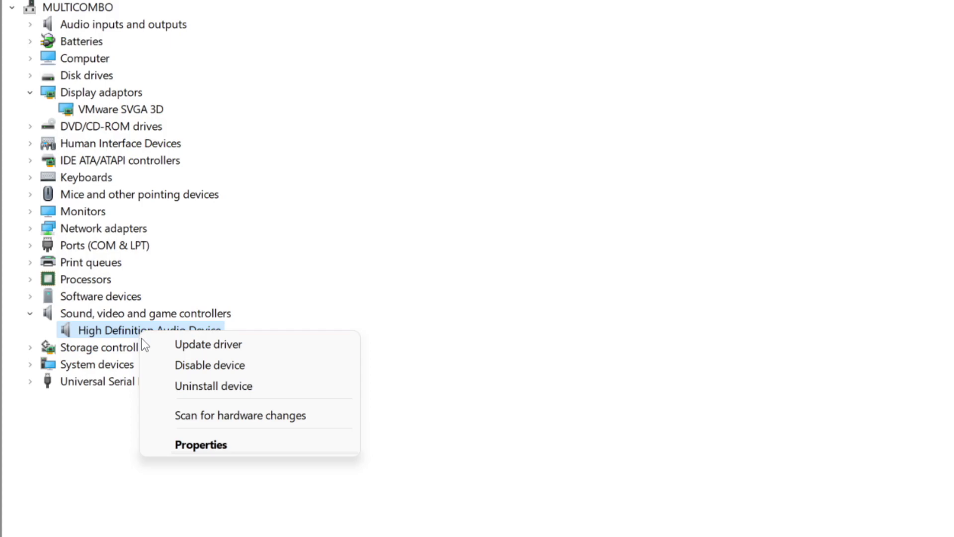
{"action": "left_click", "coordinate": [284, 348]}
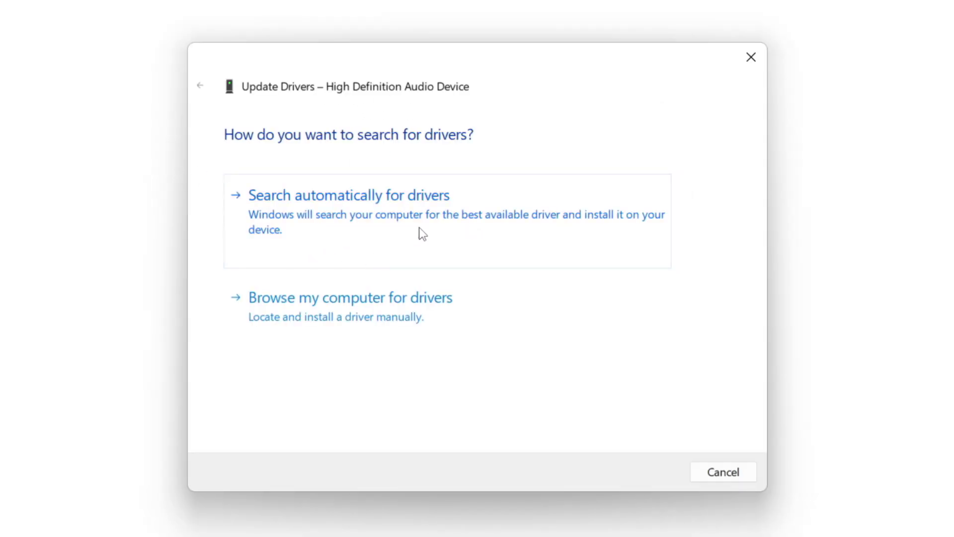
{"action": "left_click", "coordinate": [381, 215]}
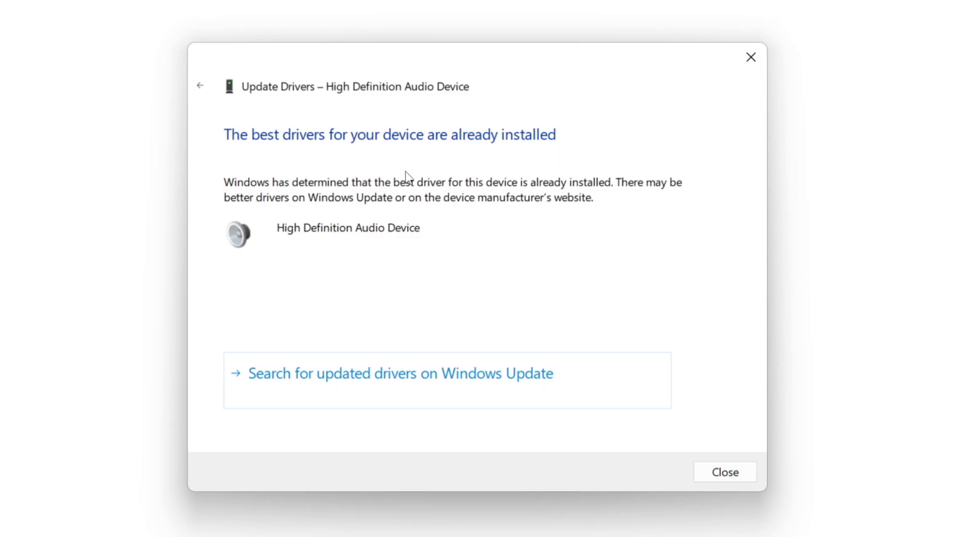
{"action": "left_click", "coordinate": [727, 472]}
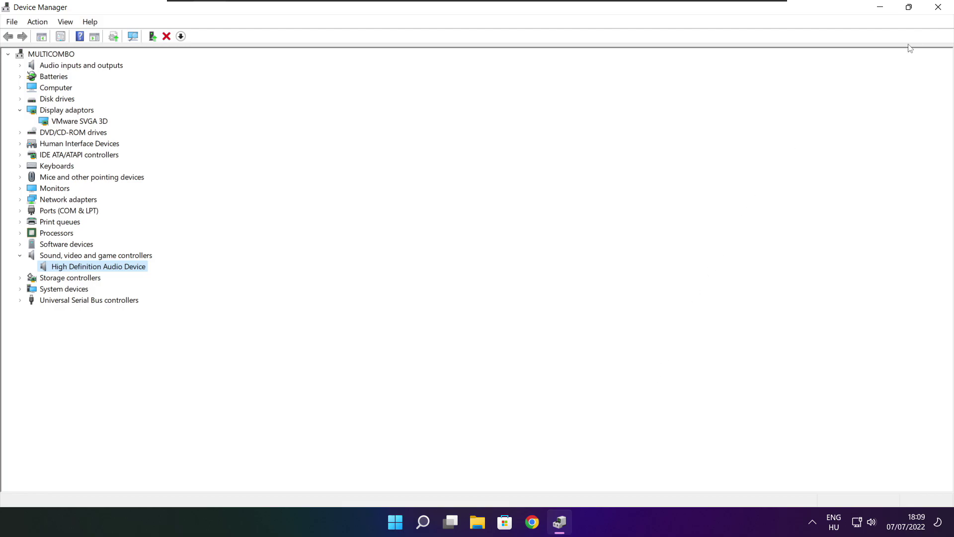
- Close Device Manager and verify the favourited Steam game's files, validating all 3367
{"action": "left_click", "coordinate": [939, 8]}
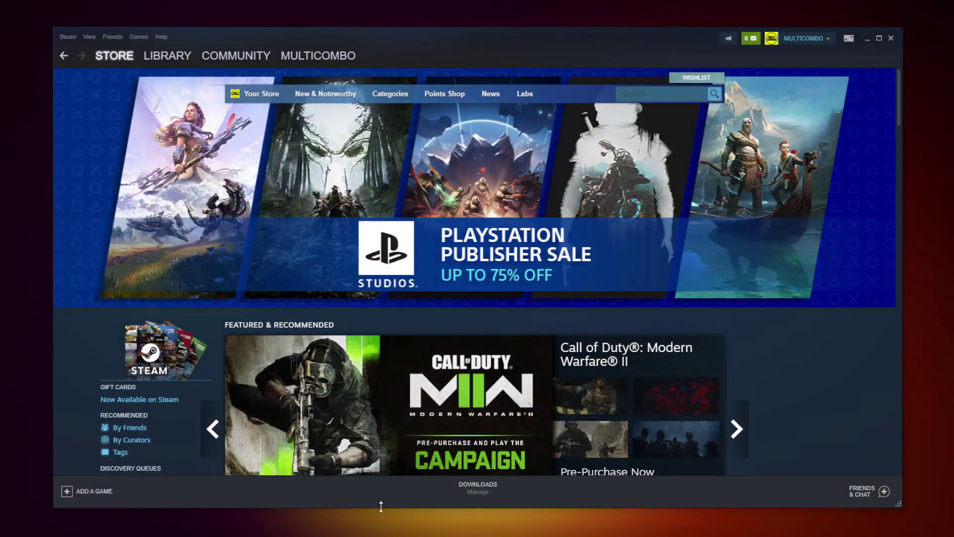
{"action": "left_click", "coordinate": [164, 57]}
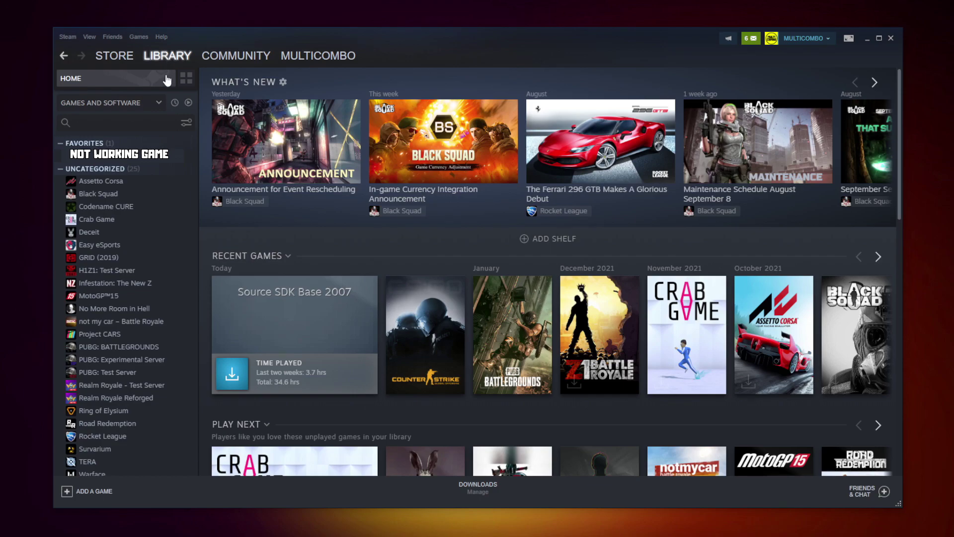
{"action": "right_click", "coordinate": [187, 162]}
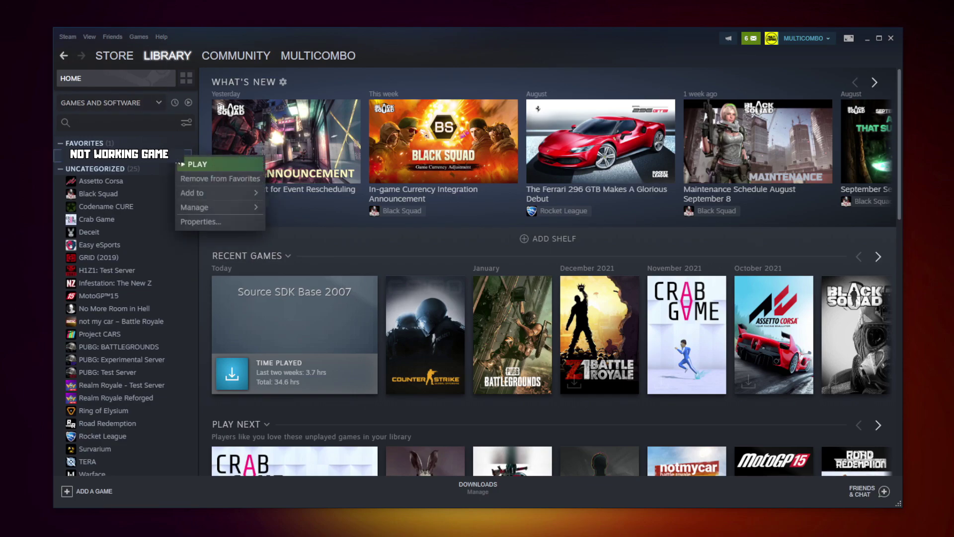
{"action": "left_click", "coordinate": [212, 219]}
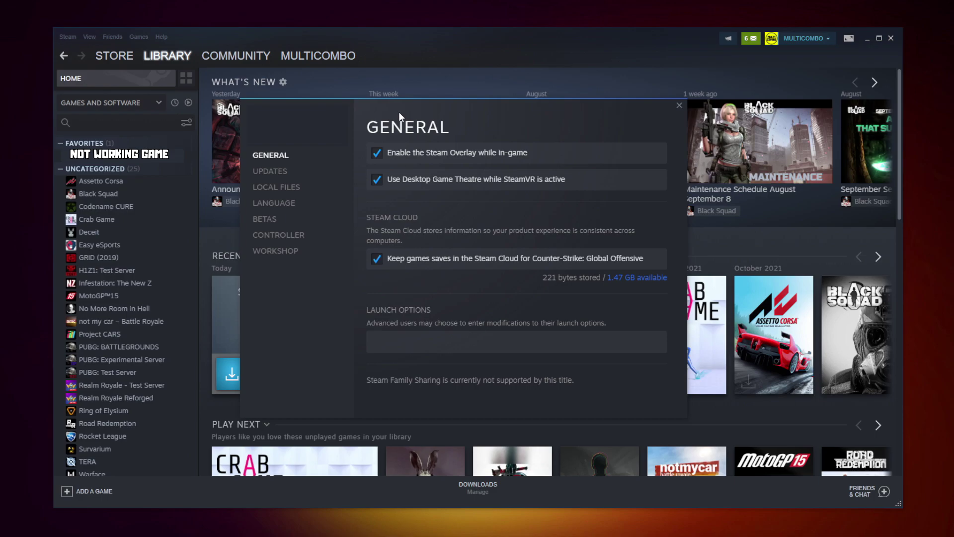
{"action": "left_click", "coordinate": [280, 192]}
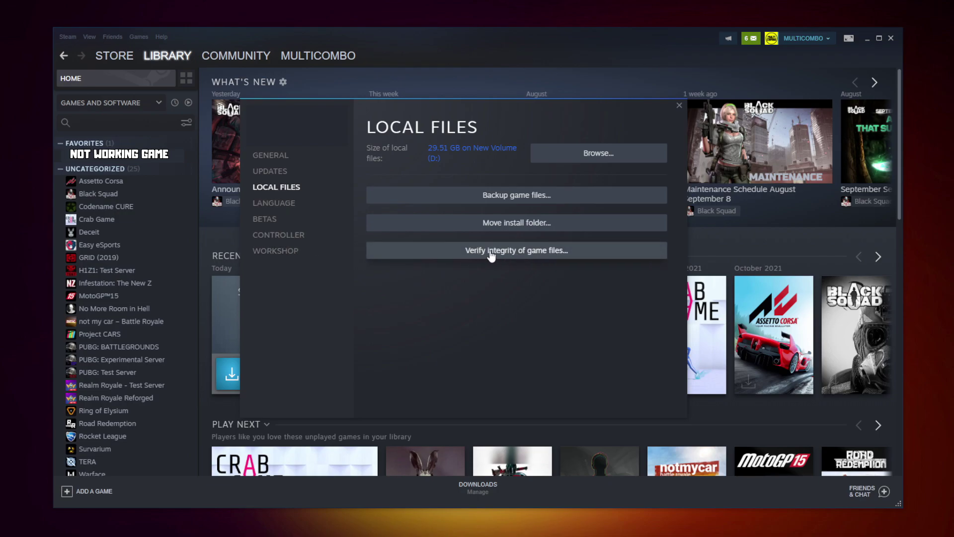
{"action": "left_click", "coordinate": [520, 252]}
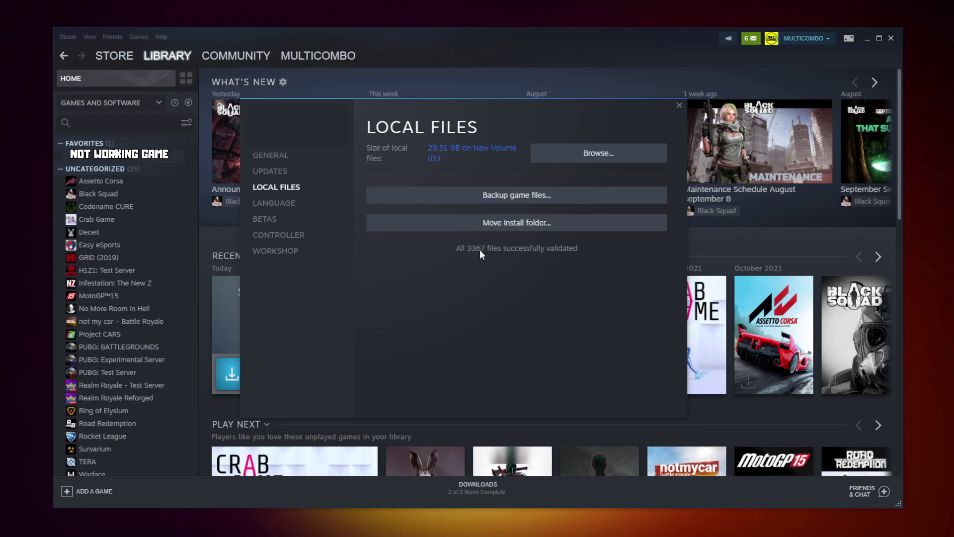
- Open the Properties of the game's executable in its install folder
{"action": "left_click", "coordinate": [571, 158]}
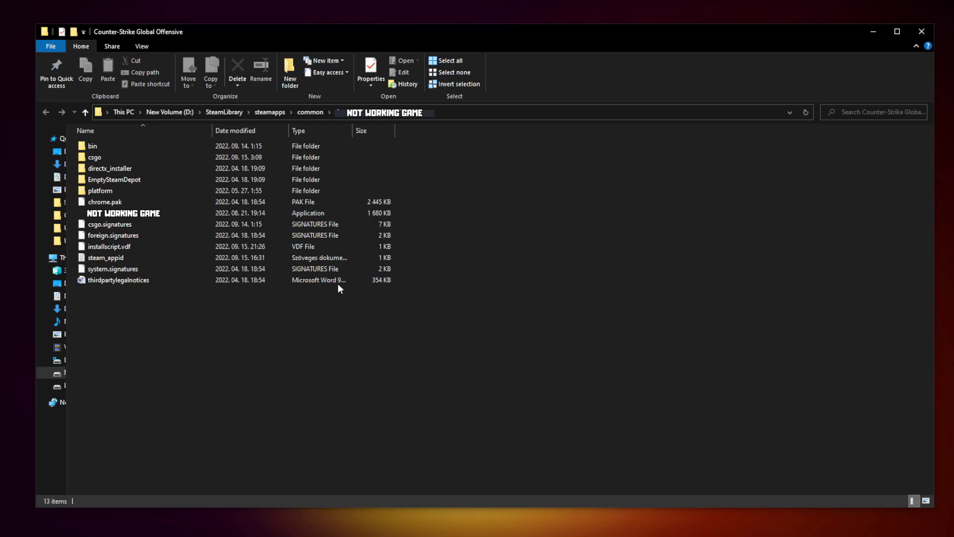
{"action": "left_click", "coordinate": [158, 215]}
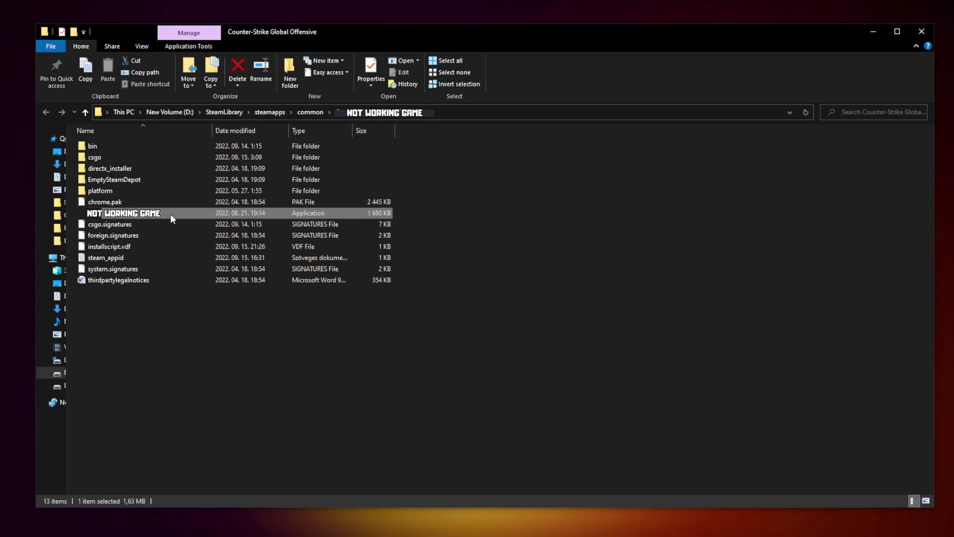
{"action": "right_click", "coordinate": [191, 216]}
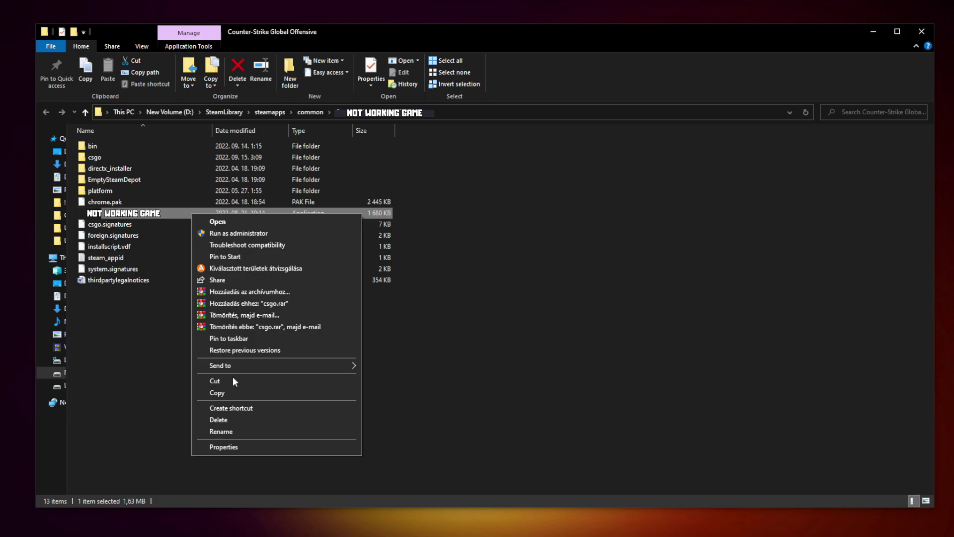
{"action": "left_click", "coordinate": [275, 445]}
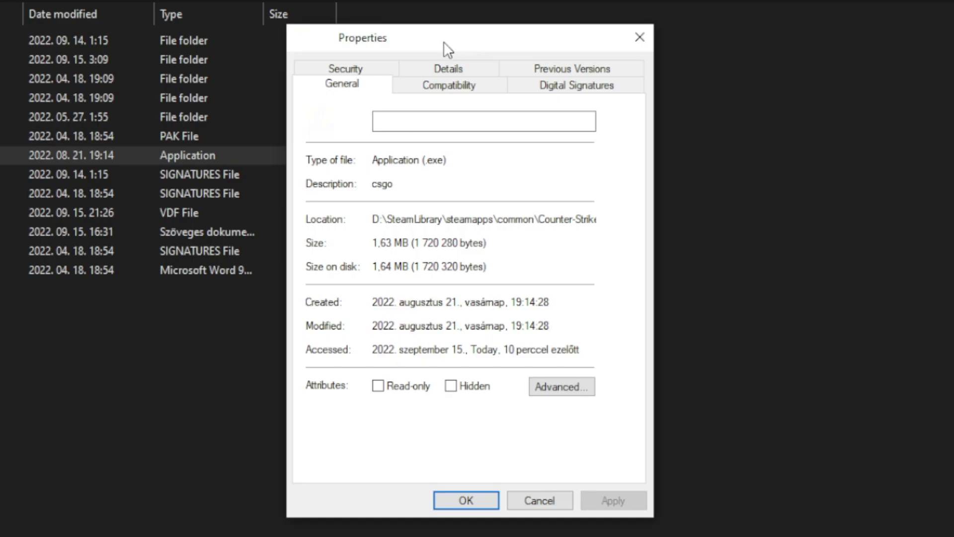
- Apply Windows 8 compatibility mode, disabled fullscreen optimizations and run as administrator
{"action": "left_click", "coordinate": [461, 97]}
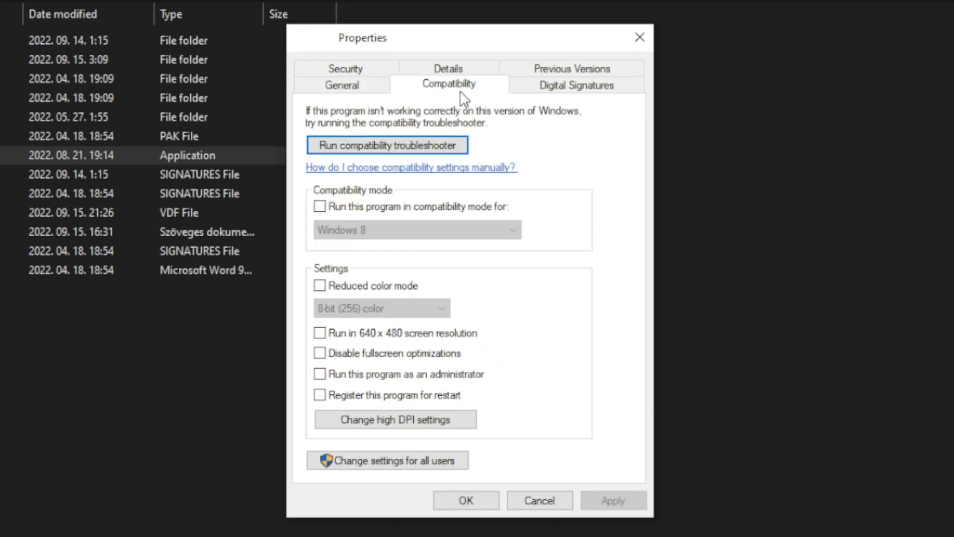
{"action": "left_click", "coordinate": [330, 207]}
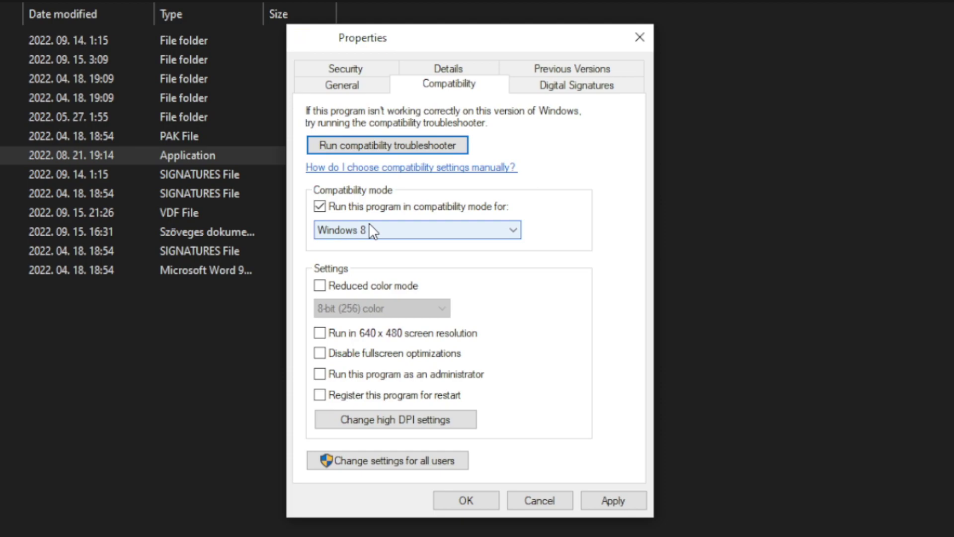
{"action": "left_click", "coordinate": [369, 225]}
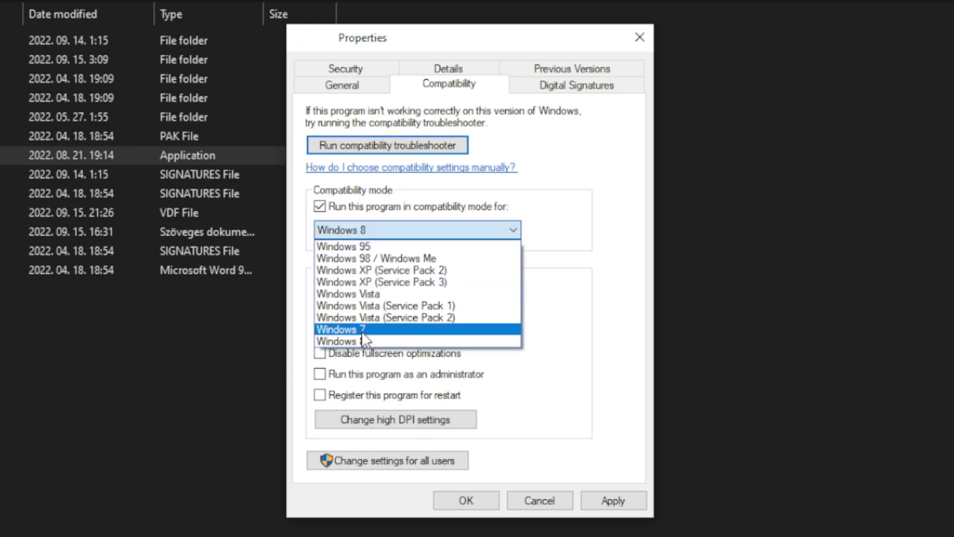
{"action": "left_click", "coordinate": [371, 340]}
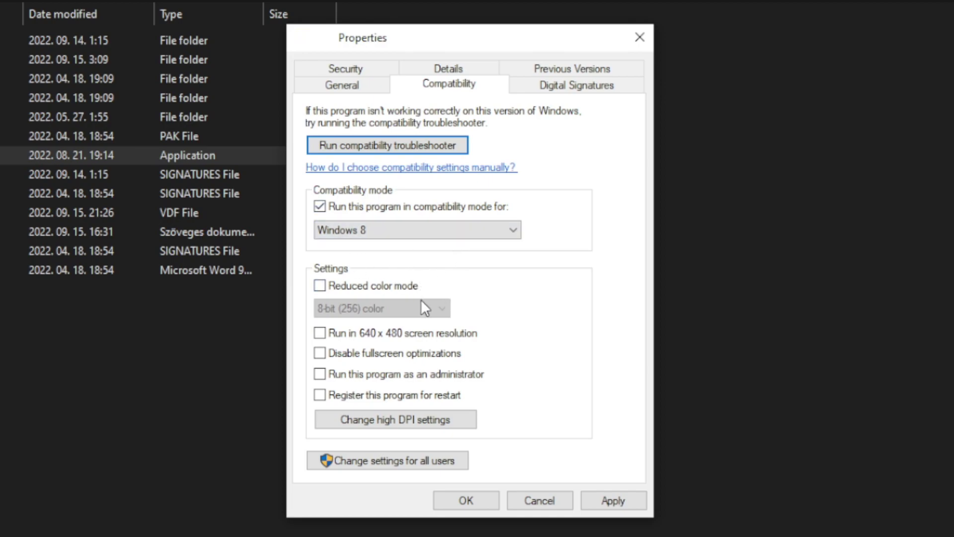
{"action": "left_click", "coordinate": [386, 358]}
{"action": "left_click", "coordinate": [460, 376]}
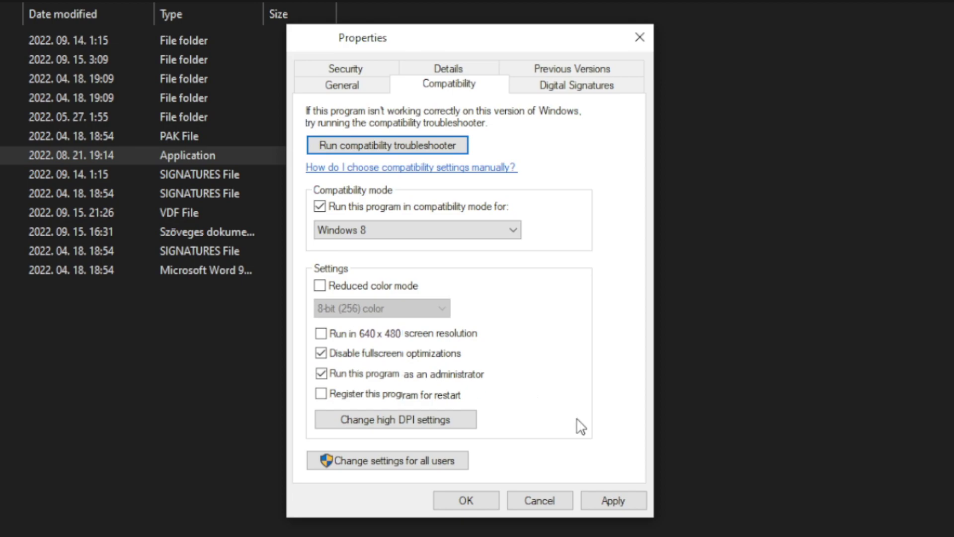
{"action": "left_click", "coordinate": [620, 499]}
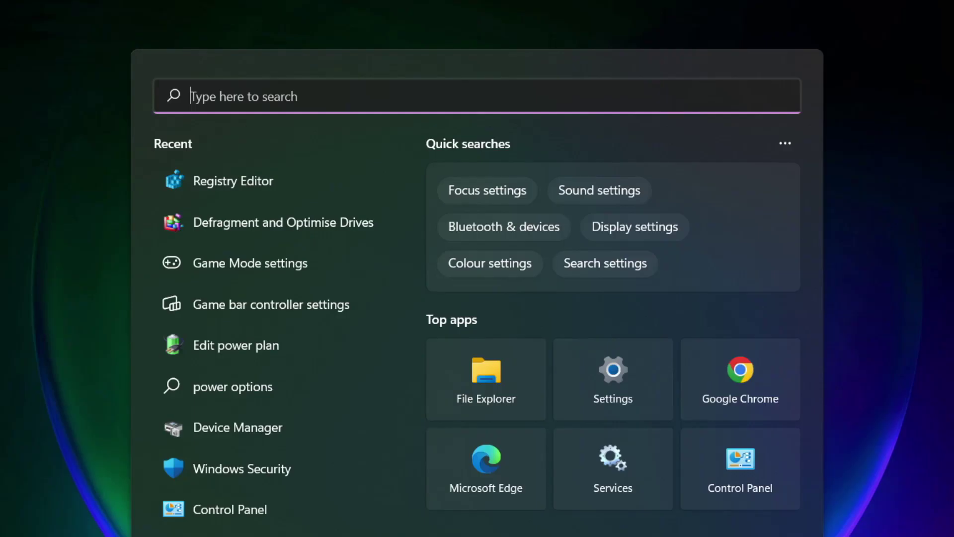
- Search 'updates' and run a Windows Update check; the PC is up to date as of 18:18
{"action": "type", "text": "updates"}
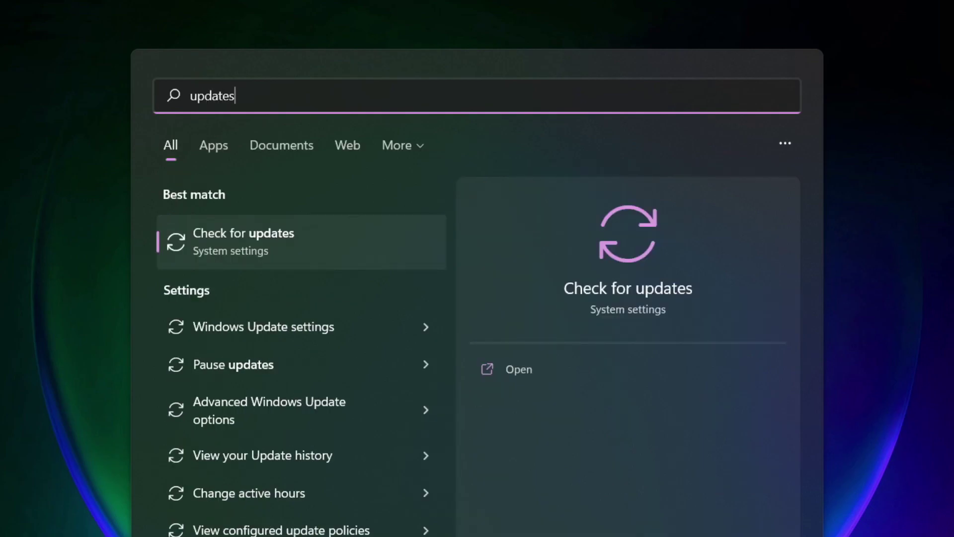
{"action": "left_click", "coordinate": [290, 250]}
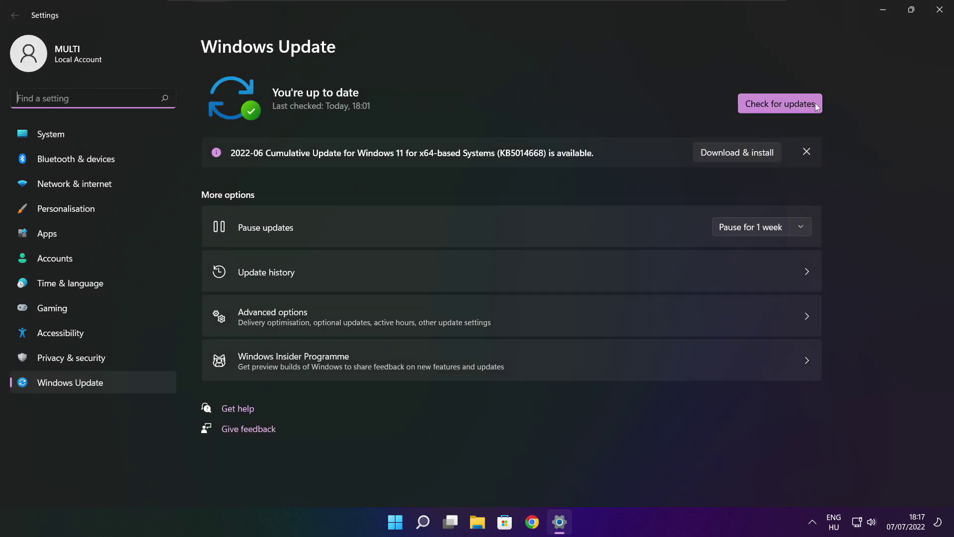
{"action": "left_click", "coordinate": [780, 104]}
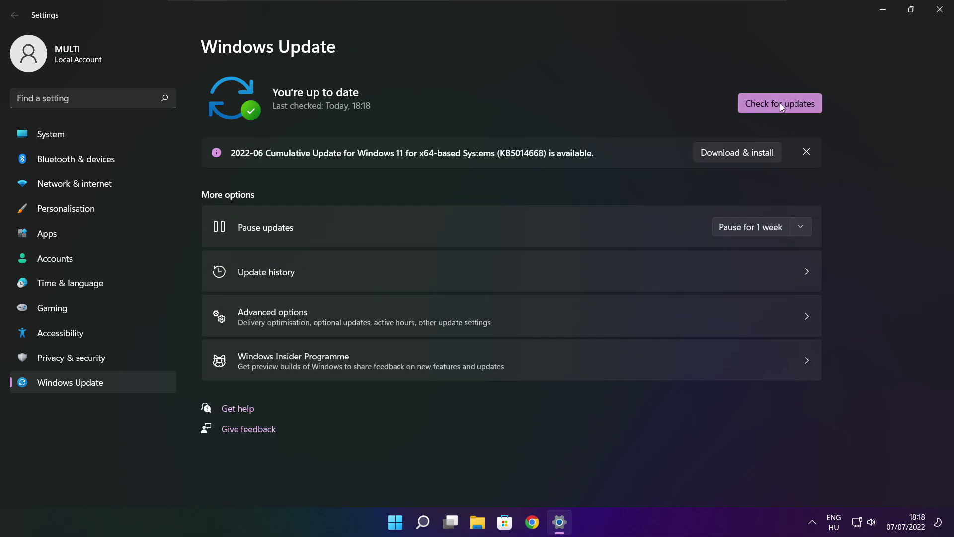
- Close Settings and download the DirectX End-User Runtime Web Installer (dxwebsetup.exe) in Chrome
{"action": "left_click", "coordinate": [939, 15]}
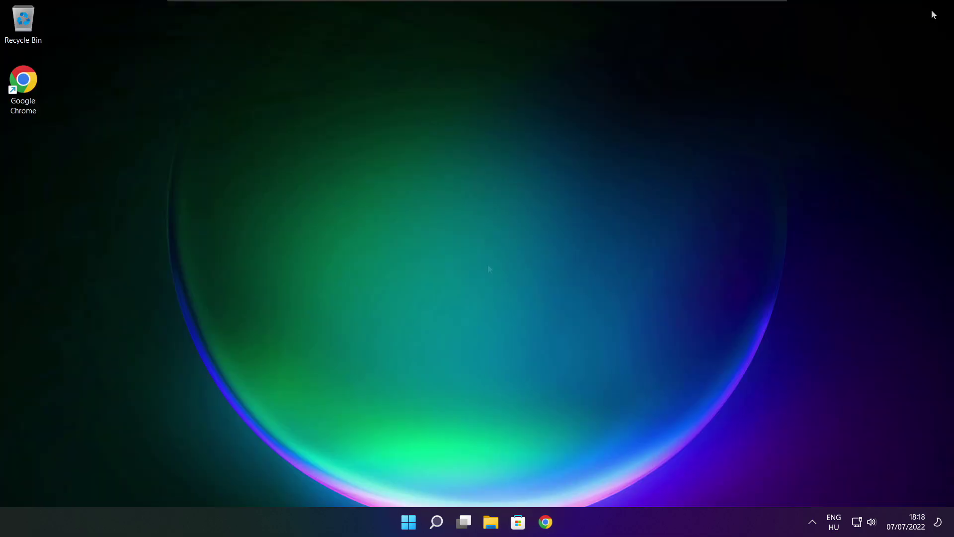
{"action": "left_click", "coordinate": [550, 528]}
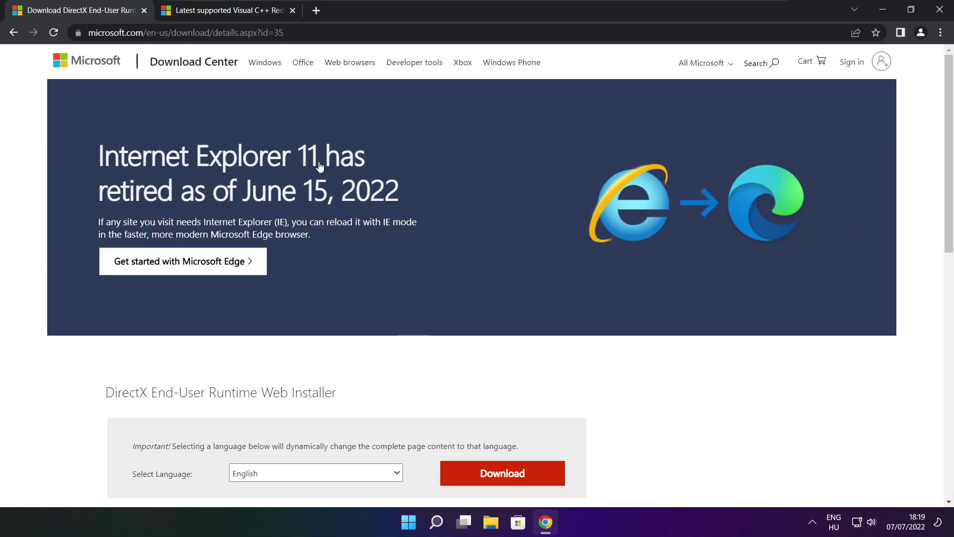
{"action": "mouse_move", "coordinate": [285, 33]}
{"action": "left_mouse_down"}
{"action": "mouse_move", "coordinate": [89, 32]}
{"action": "mouse_move", "coordinate": [286, 32]}
{"action": "left_mouse_up"}
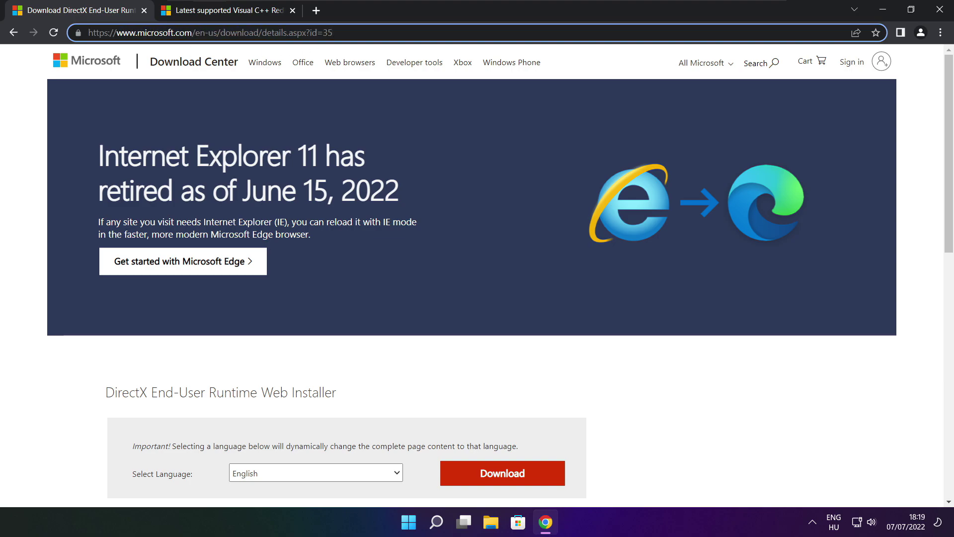
{"action": "left_click", "coordinate": [346, 359]}
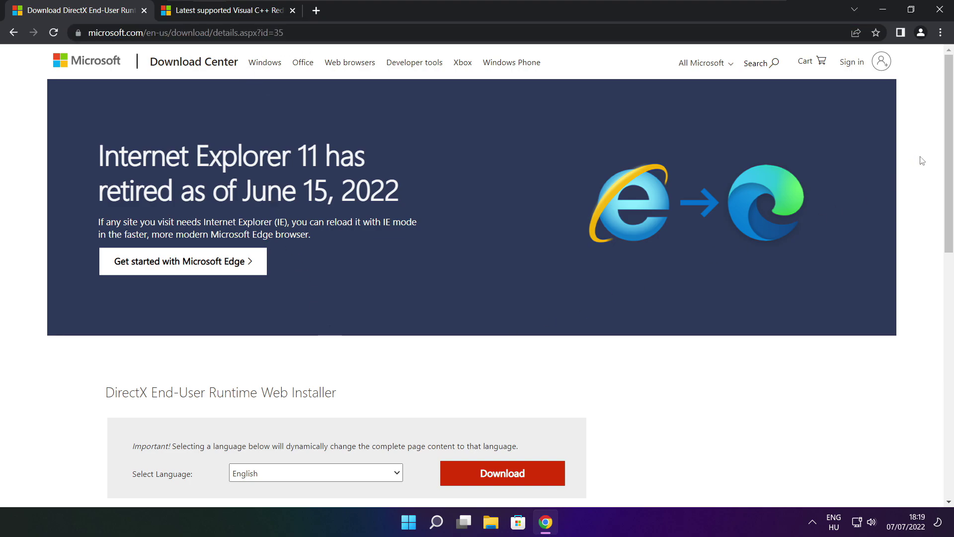
{"action": "scroll", "coordinate": [352, 212], "scroll_direction": "down", "scroll_amount": 4}
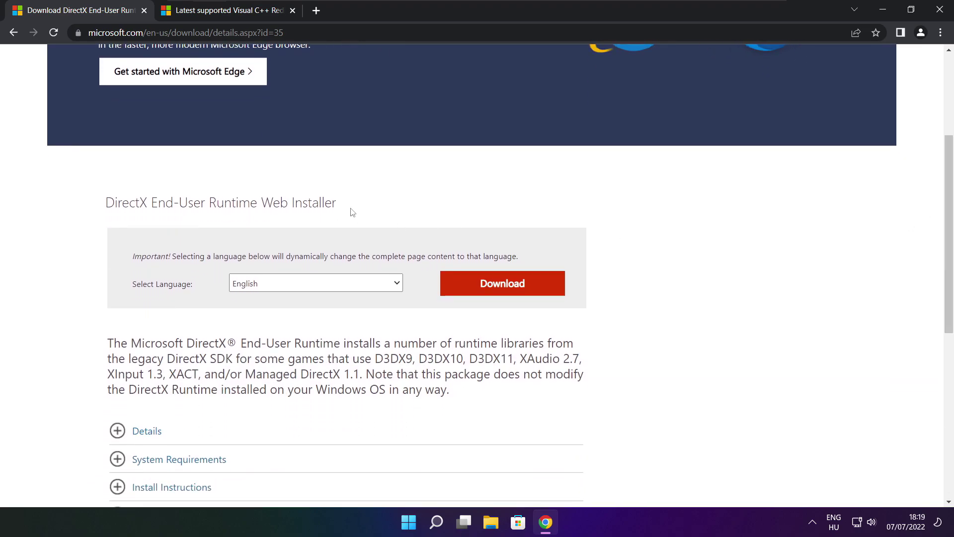
{"action": "left_click_drag", "start_coordinate": [353, 212], "coordinate": [407, 212]}
{"action": "left_click", "coordinate": [506, 285]}
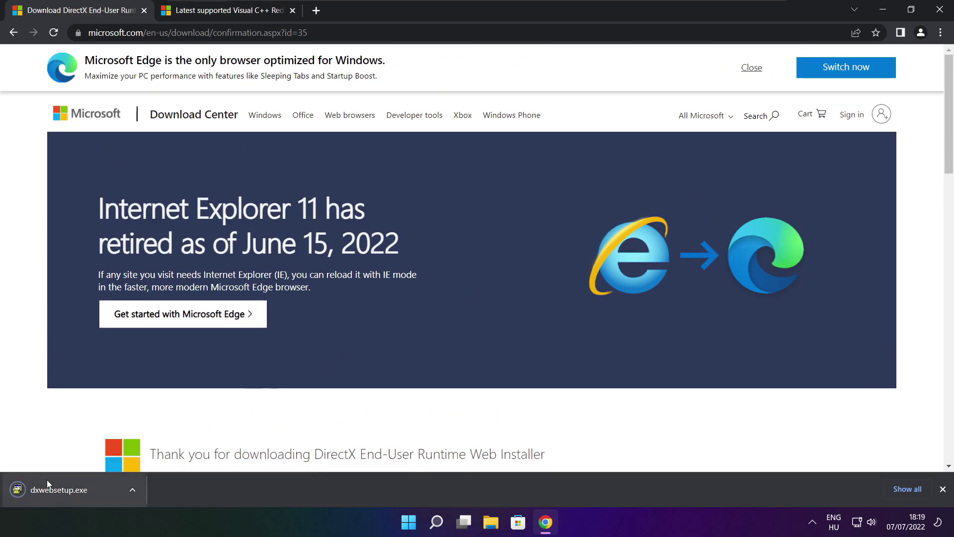
- Run dxwebsetup.exe, accept the license, skip the Bing Bar offer, and install the DirectX components
{"action": "left_click", "coordinate": [90, 490]}
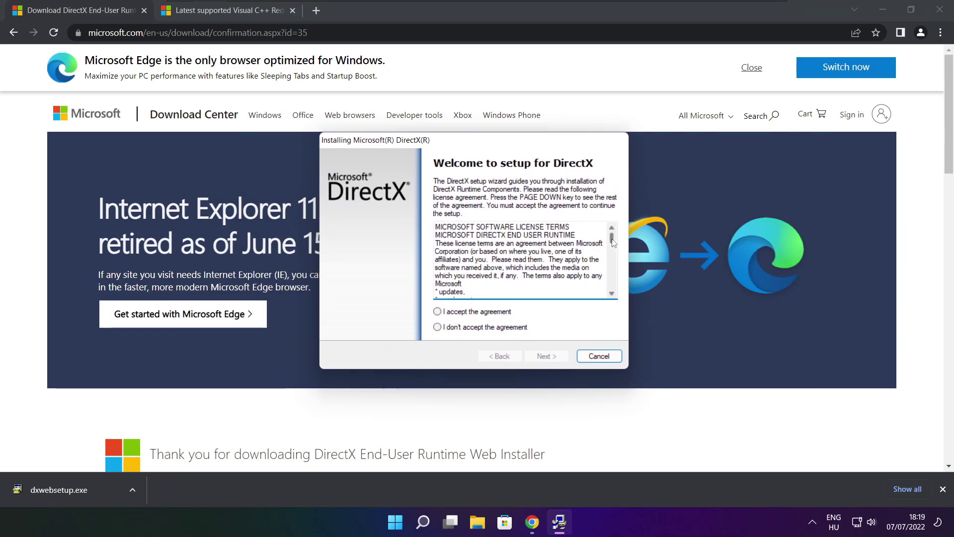
{"action": "left_click_drag", "start_coordinate": [612, 238], "coordinate": [612, 284]}
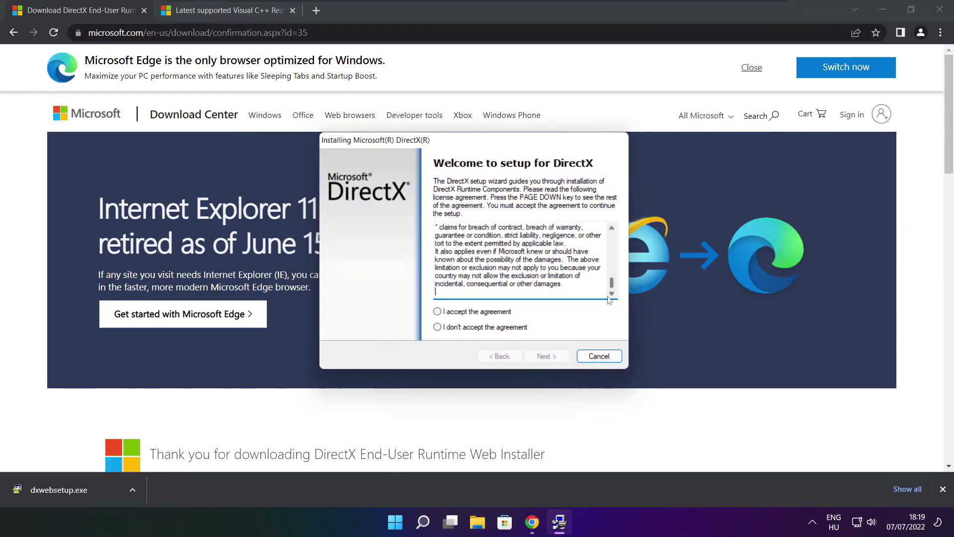
{"action": "left_click", "coordinate": [454, 312]}
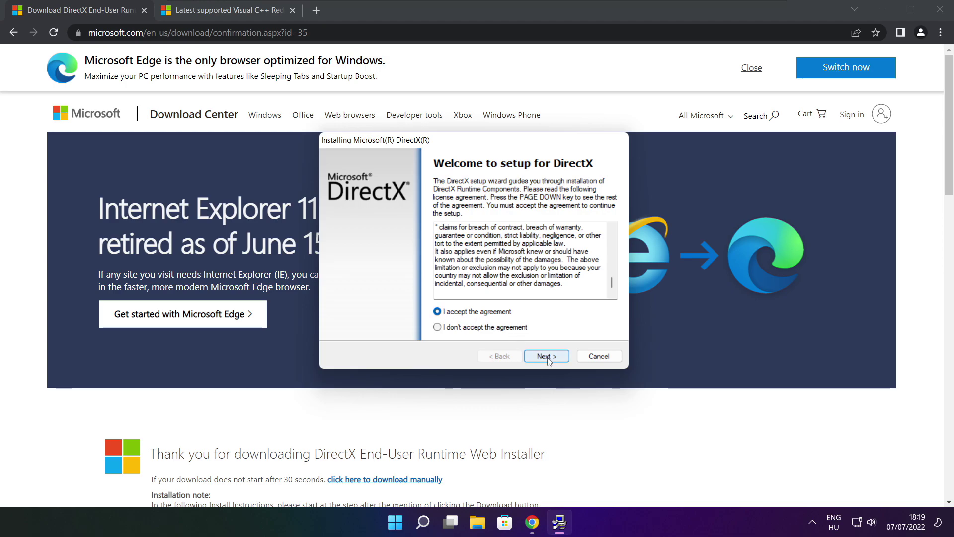
{"action": "left_click", "coordinate": [550, 358]}
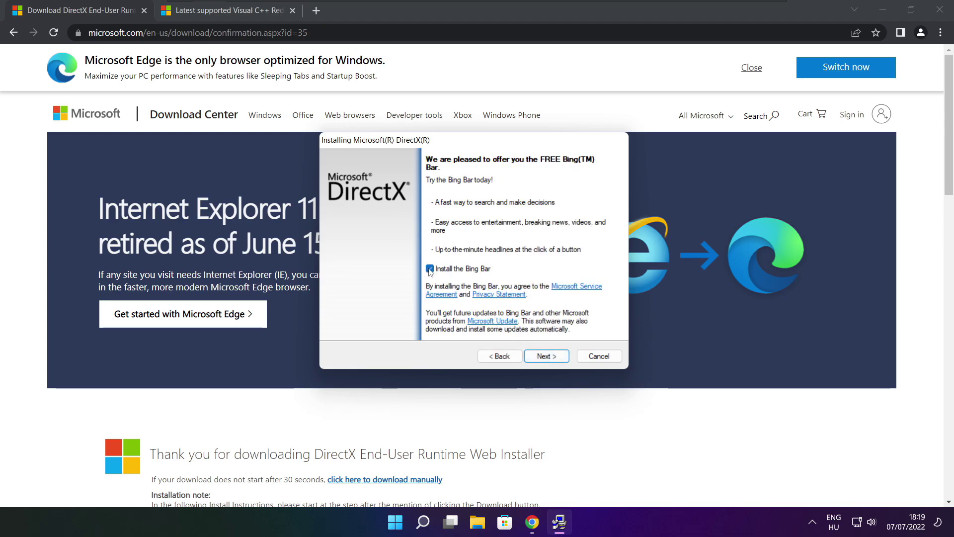
{"action": "left_click", "coordinate": [555, 358]}
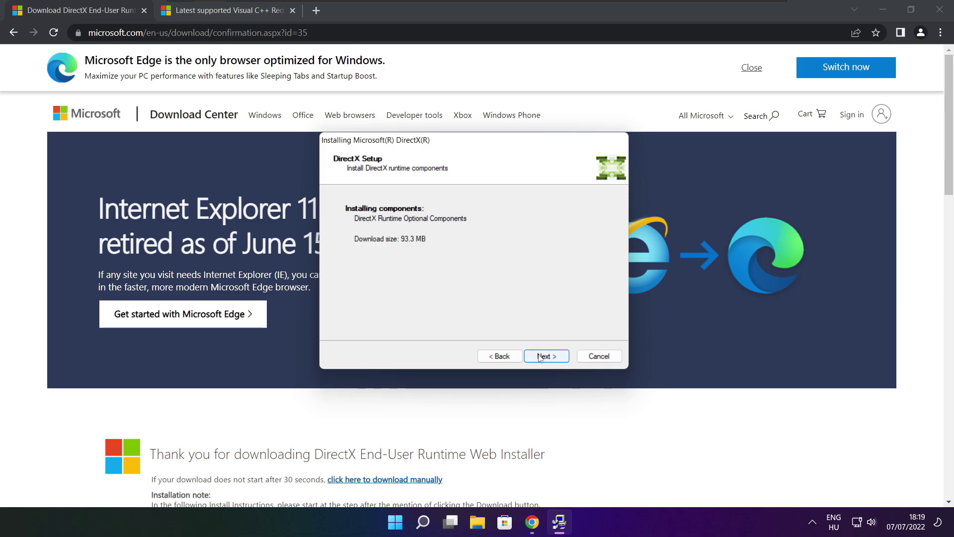
{"action": "left_click", "coordinate": [548, 358]}
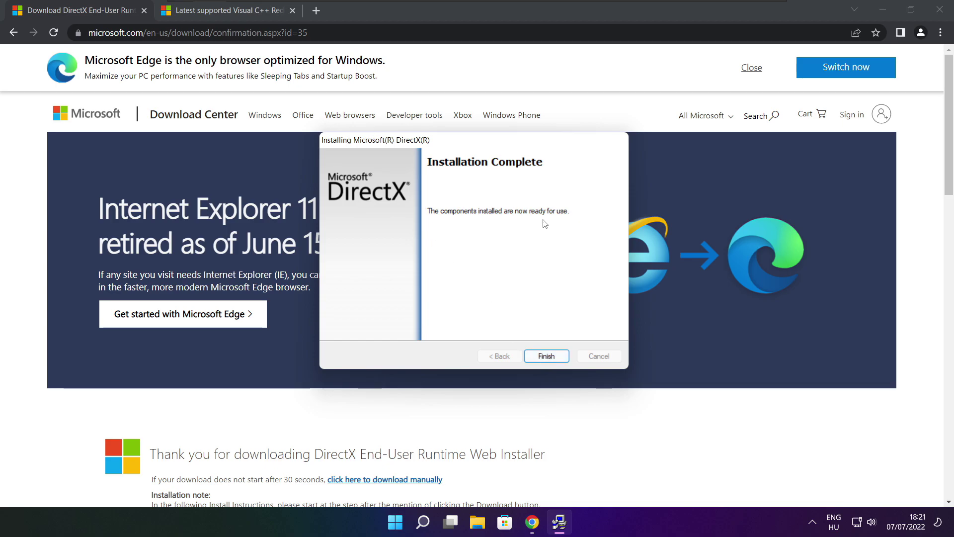
- Finish DirectX Setup, close the DirectX tab, and locate the Visual C++ redistributable download table
{"action": "left_click", "coordinate": [547, 356]}
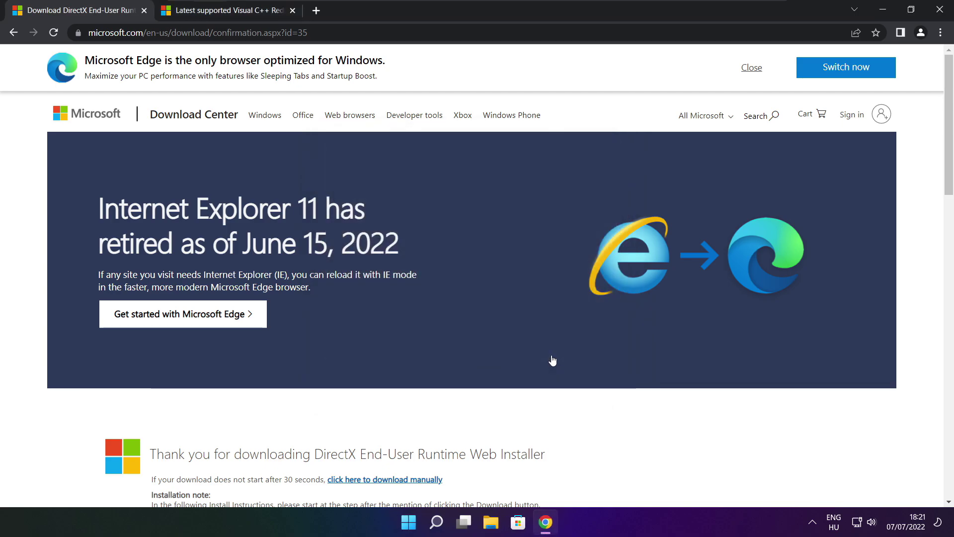
{"action": "left_click", "coordinate": [144, 11]}
{"action": "mouse_move", "coordinate": [411, 32]}
{"action": "left_mouse_down"}
{"action": "mouse_move", "coordinate": [88, 33]}
{"action": "mouse_move", "coordinate": [412, 32]}
{"action": "left_mouse_up"}
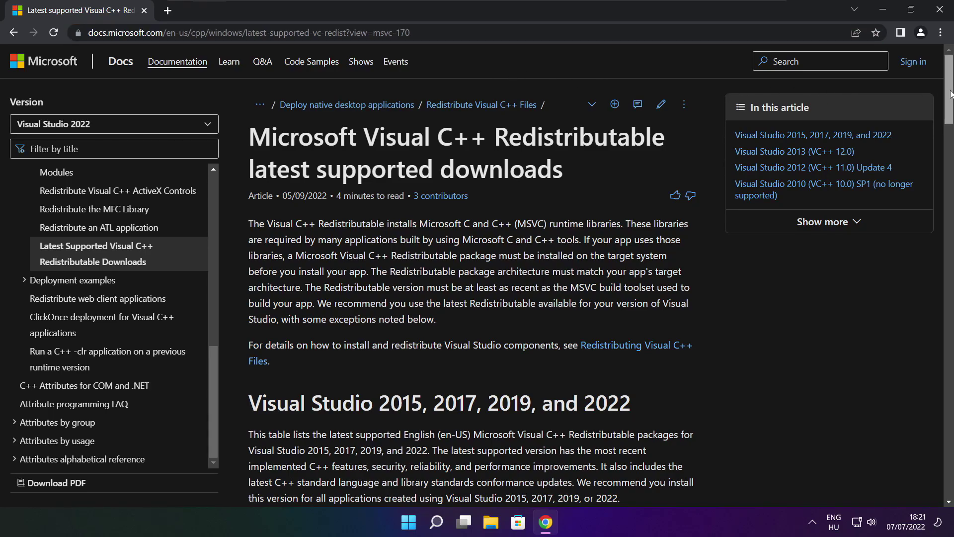
{"action": "left_click_drag", "start_coordinate": [948, 99], "coordinate": [943, 156]}
{"action": "scroll", "coordinate": [611, 197], "scroll_direction": "up", "scroll_amount": 2}
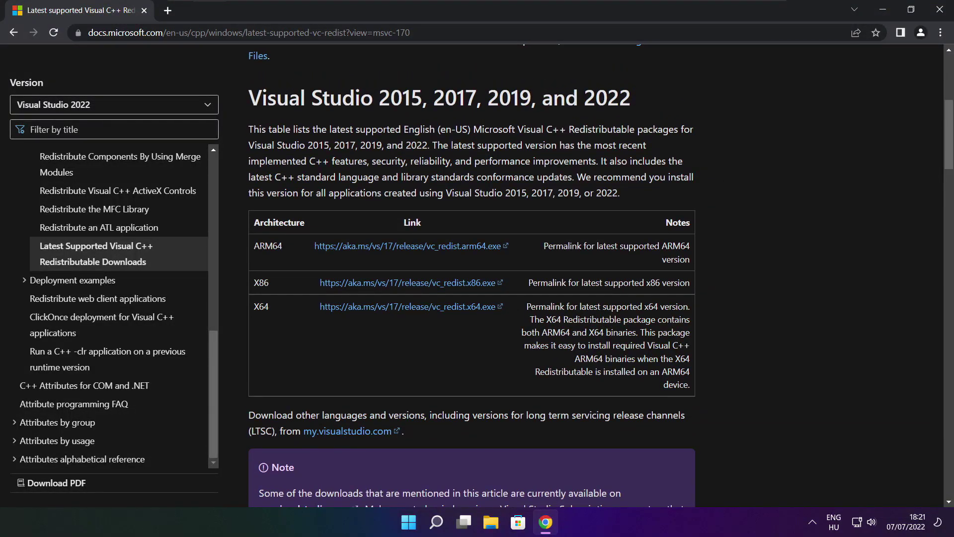
{"action": "left_click_drag", "start_coordinate": [252, 245], "coordinate": [641, 338]}
{"action": "left_click", "coordinate": [641, 342]}
- Download the ARM64, X86 and X64 Visual C++ Redistributables and open VC_redist.arm64.exe
{"action": "left_click", "coordinate": [396, 247]}
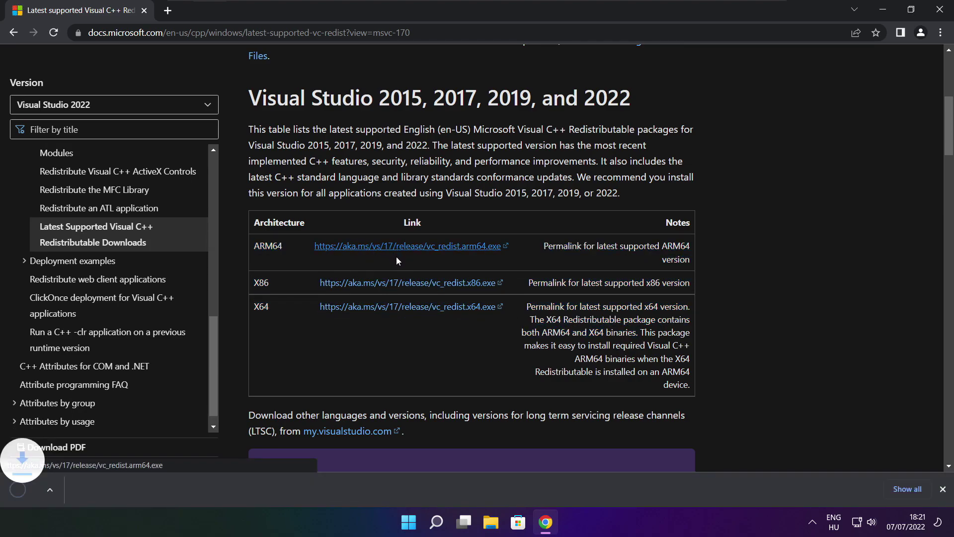
{"action": "left_click", "coordinate": [393, 284]}
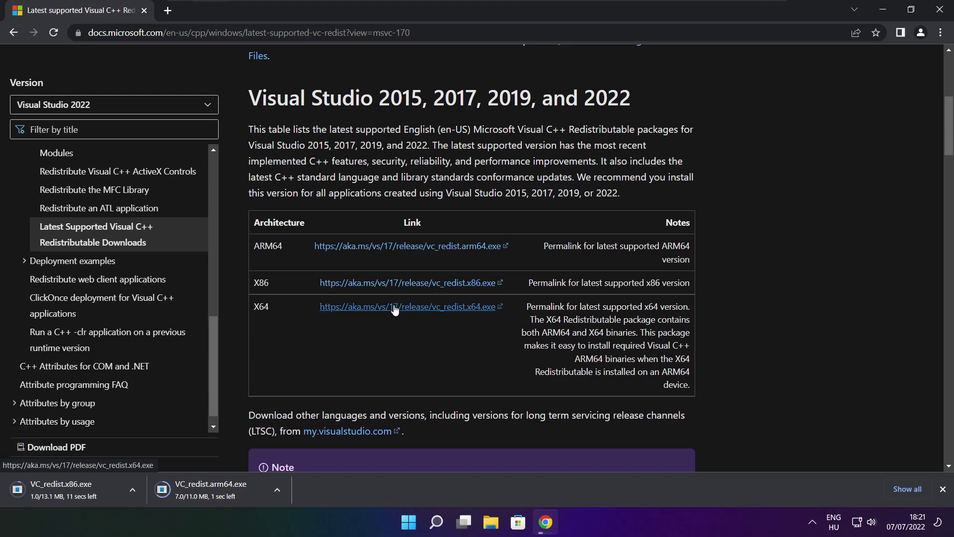
{"action": "left_click", "coordinate": [393, 308]}
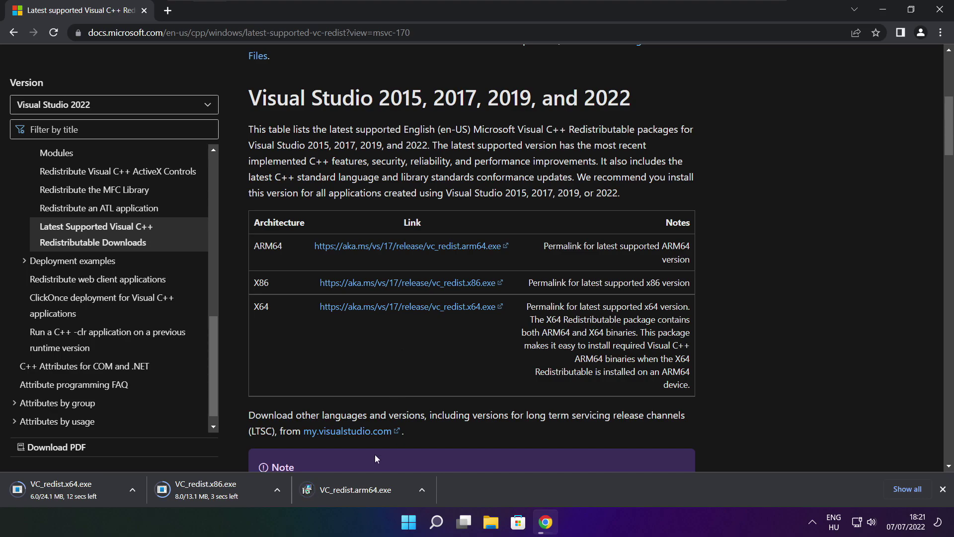
{"action": "left_click", "coordinate": [363, 491]}
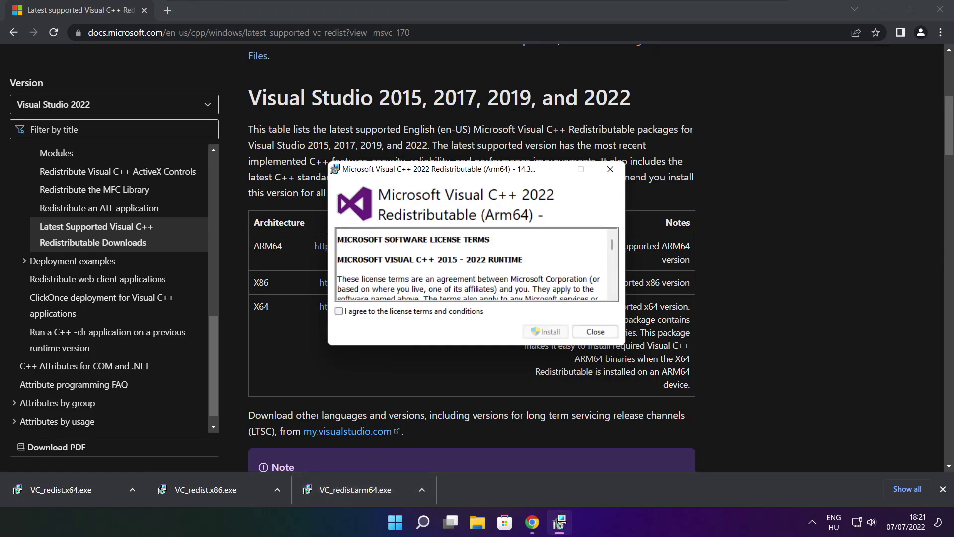
- Attempt the Arm64 Visual C++ Redistributable install and dismiss the failed setup message
{"action": "left_click_drag", "start_coordinate": [612, 246], "coordinate": [612, 291]}
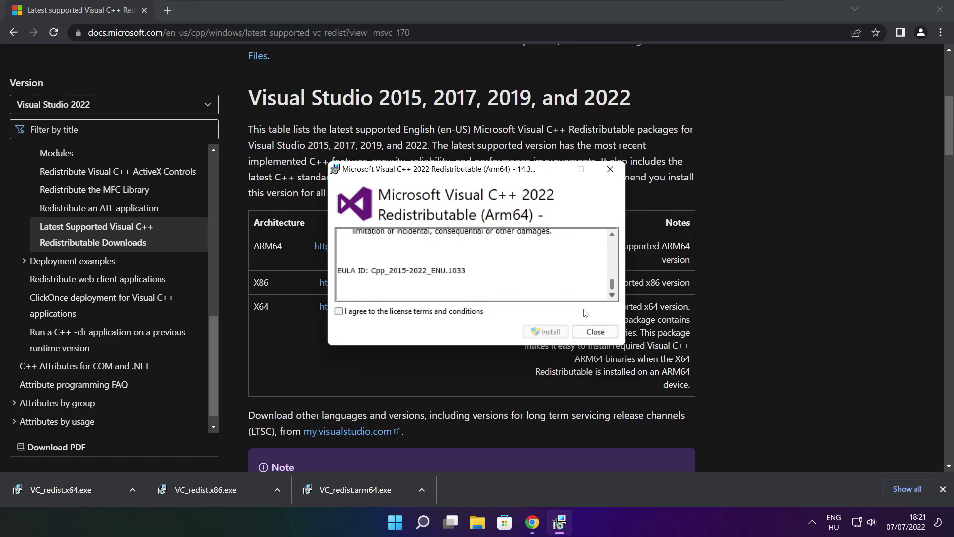
{"action": "left_click", "coordinate": [339, 312]}
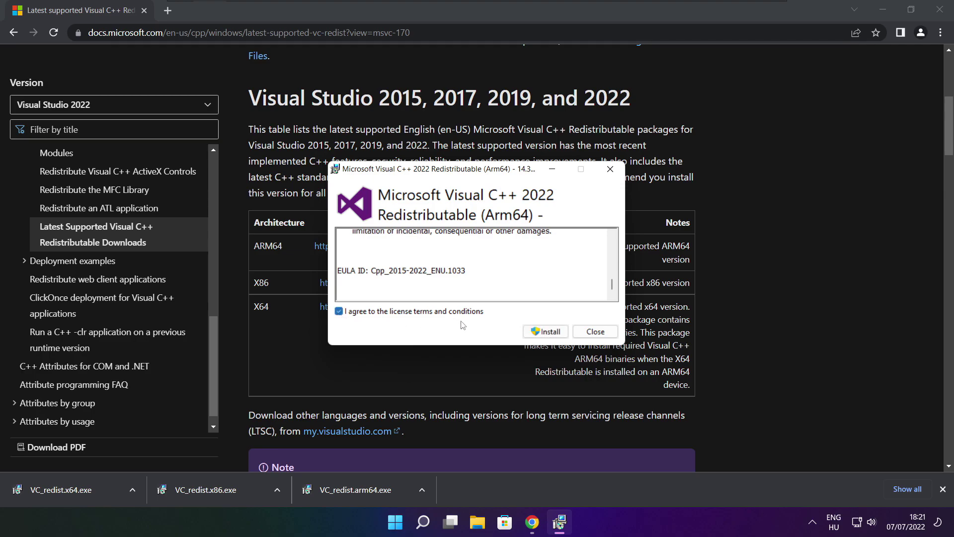
{"action": "left_click", "coordinate": [543, 331]}
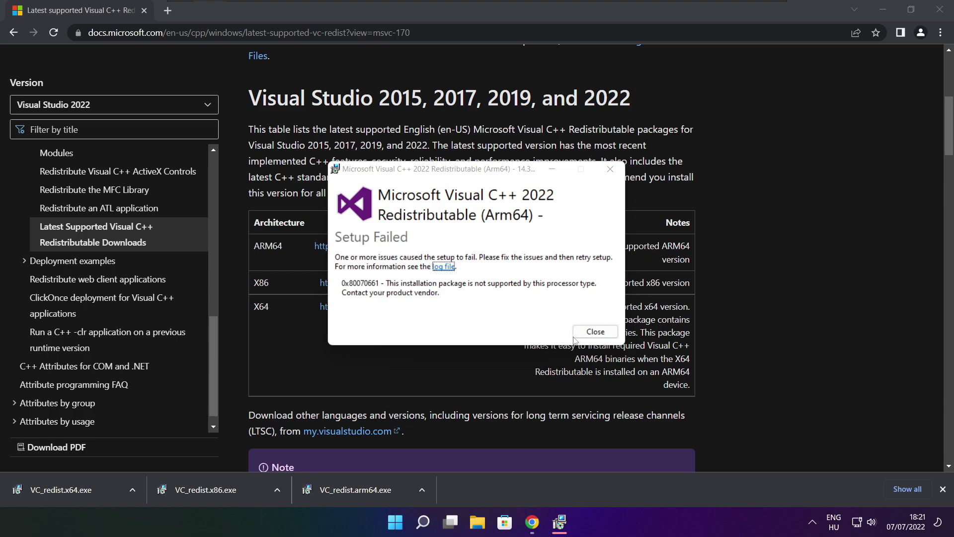
{"action": "left_click", "coordinate": [576, 338]}
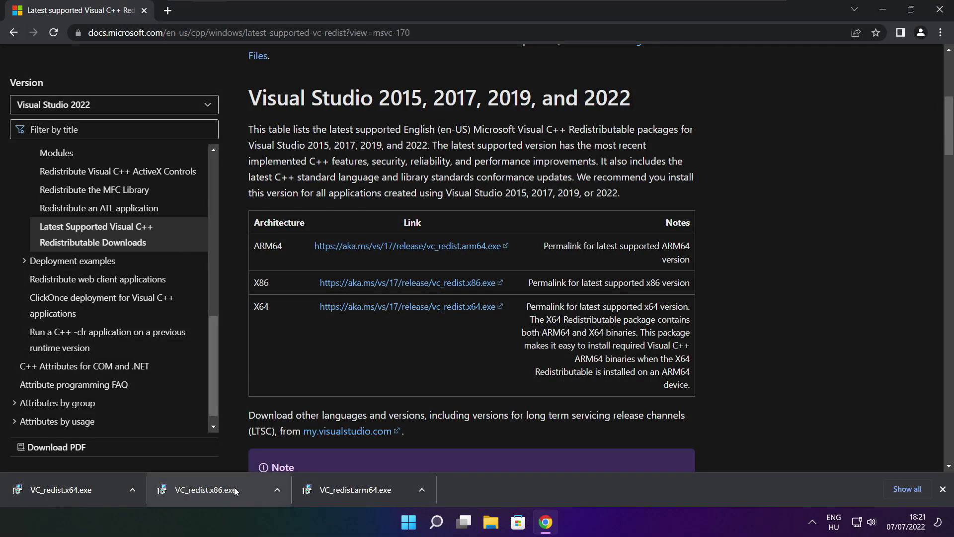
- Install the x86 Visual C++ 2015-2022 Redistributable from VC_redist.x86.exe and close the installer
{"action": "left_click", "coordinate": [225, 489]}
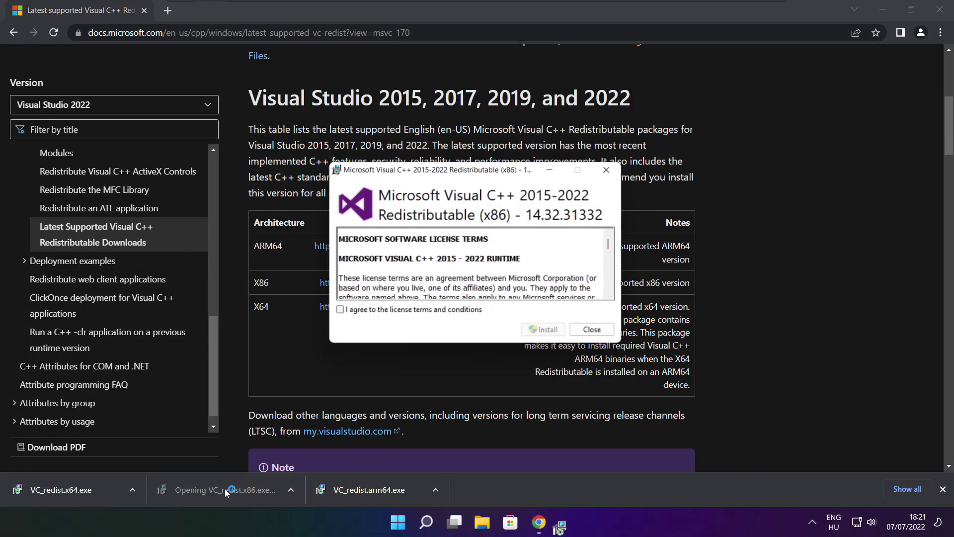
{"action": "left_click_drag", "start_coordinate": [613, 247], "coordinate": [615, 293]}
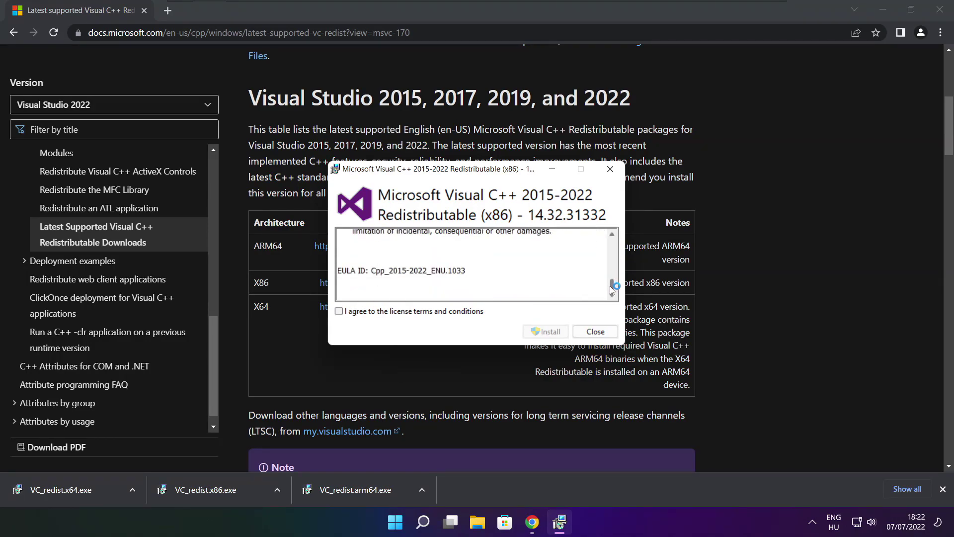
{"action": "left_click", "coordinate": [339, 312]}
{"action": "left_click", "coordinate": [545, 331]}
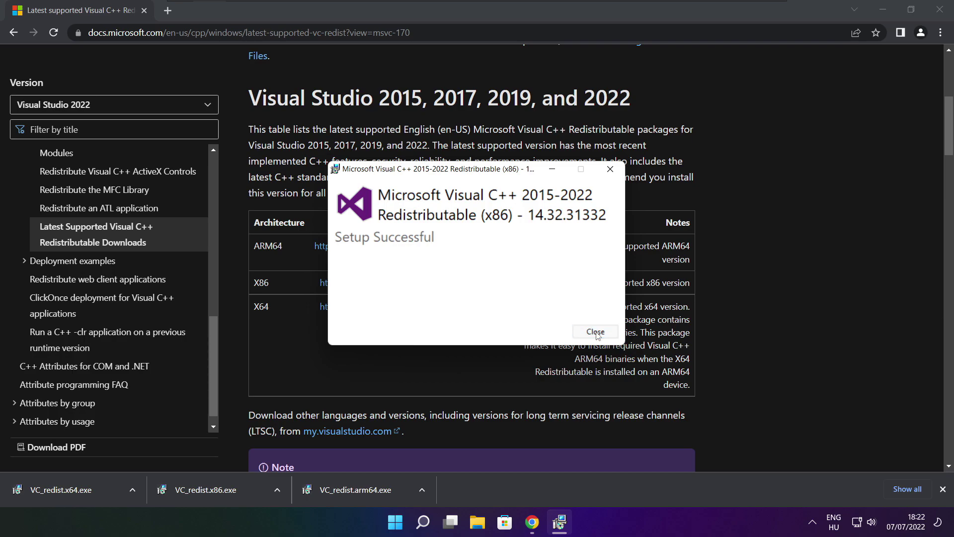
{"action": "left_click", "coordinate": [596, 332]}
- Install the x64 Visual C++ 2015-2022 Redistributable 14.32.31332 and close the installer
{"action": "left_click", "coordinate": [76, 490]}
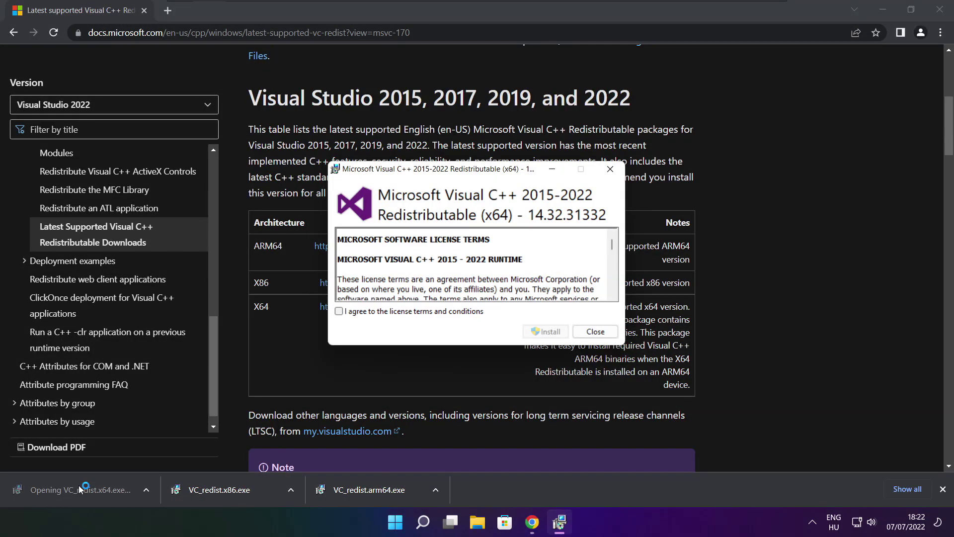
{"action": "scroll", "coordinate": [613, 262], "scroll_direction": "down", "scroll_amount": 3}
{"action": "left_click_drag", "start_coordinate": [613, 262], "coordinate": [613, 296]}
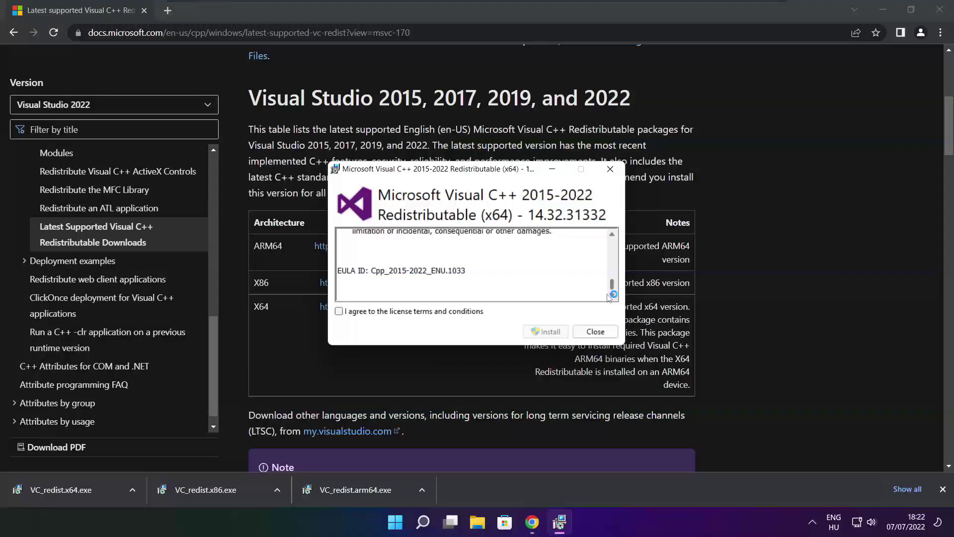
{"action": "left_click", "coordinate": [340, 313]}
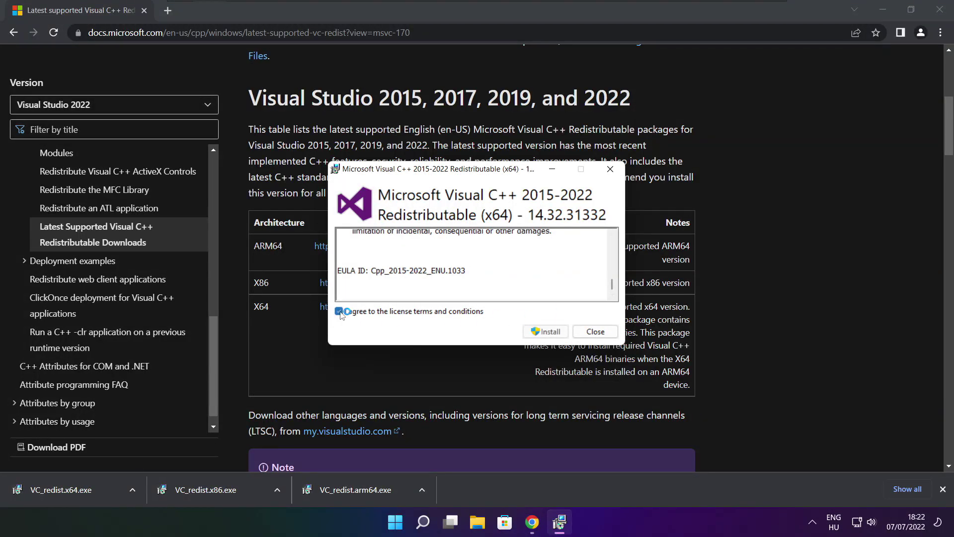
{"action": "left_click", "coordinate": [548, 332]}
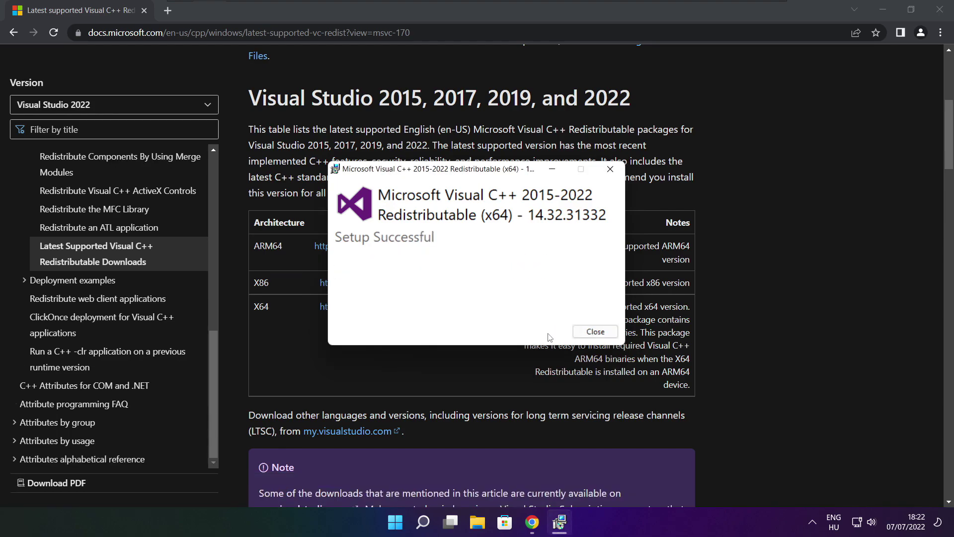
{"action": "left_click", "coordinate": [596, 332]}
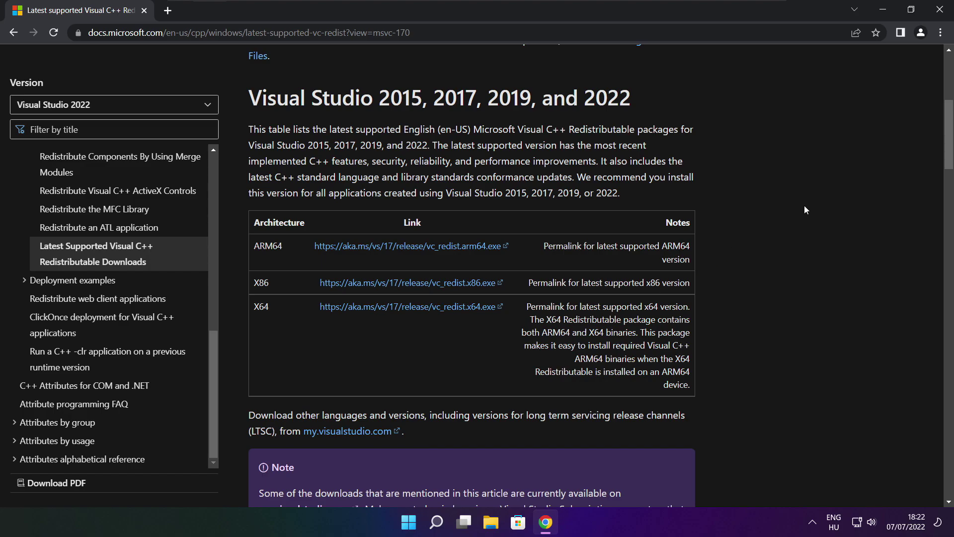
- Close Chrome and open Task Manager to its Startup apps list
{"action": "left_click", "coordinate": [941, 13]}
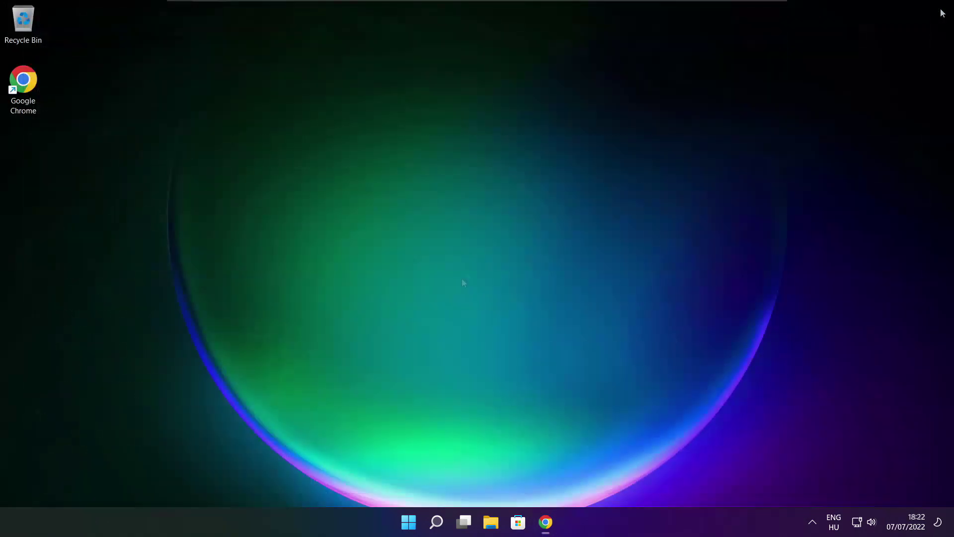
{"action": "right_click", "coordinate": [410, 524]}
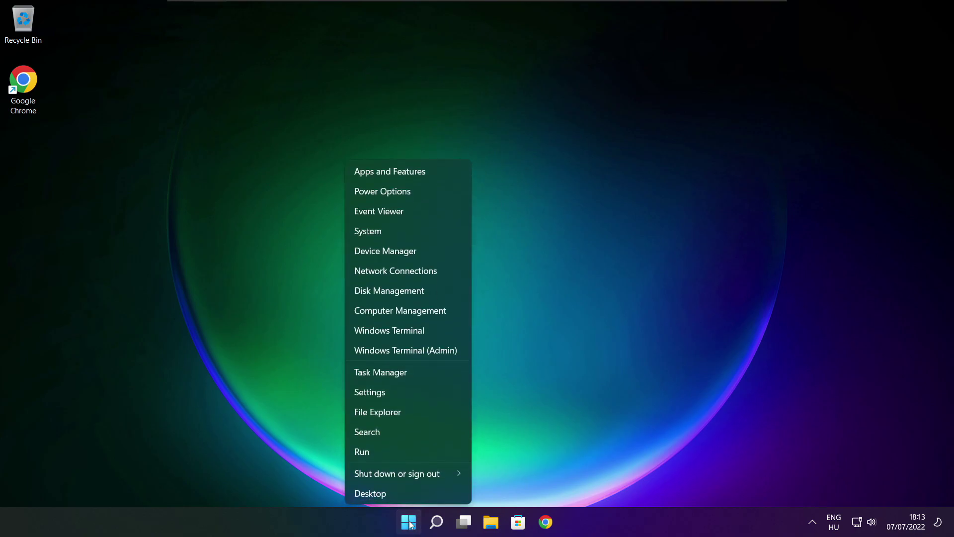
{"action": "left_click", "coordinate": [410, 373]}
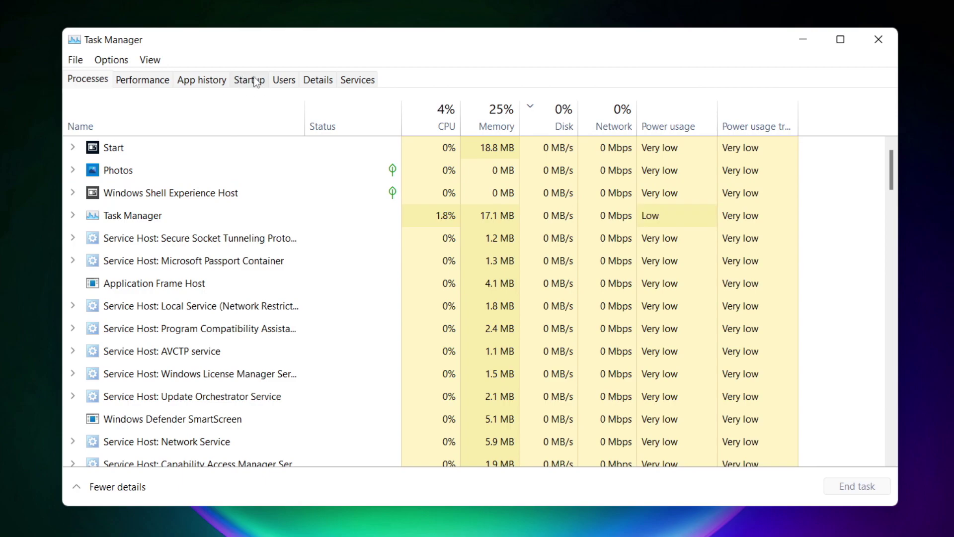
{"action": "left_click", "coordinate": [255, 84]}
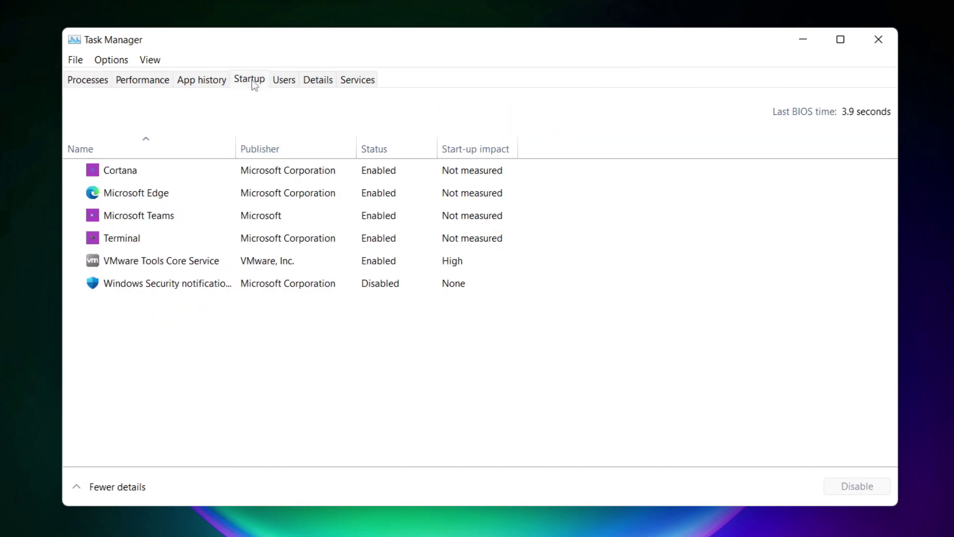
- Disable Cortana, Microsoft Edge, Microsoft Teams and Terminal as startup apps
{"action": "left_click", "coordinate": [271, 174]}
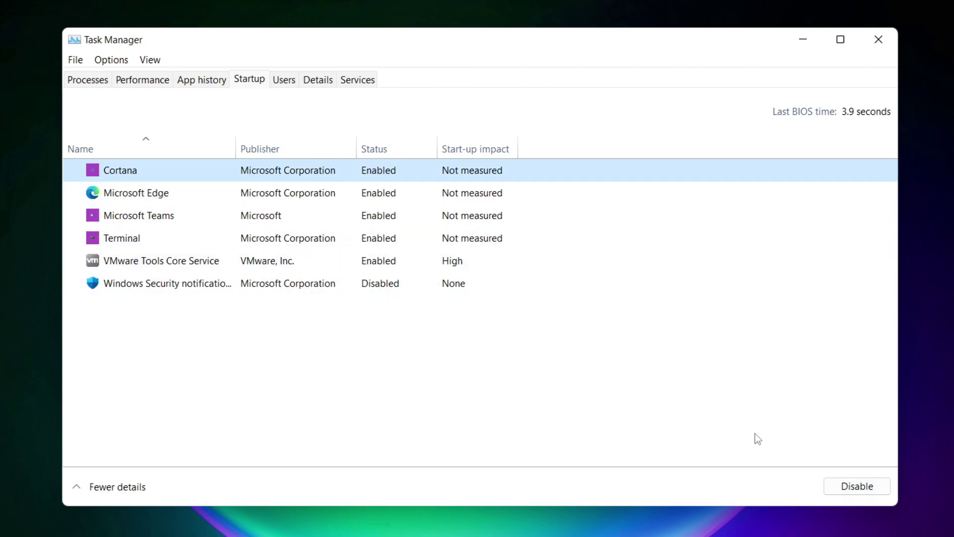
{"action": "left_click", "coordinate": [856, 488]}
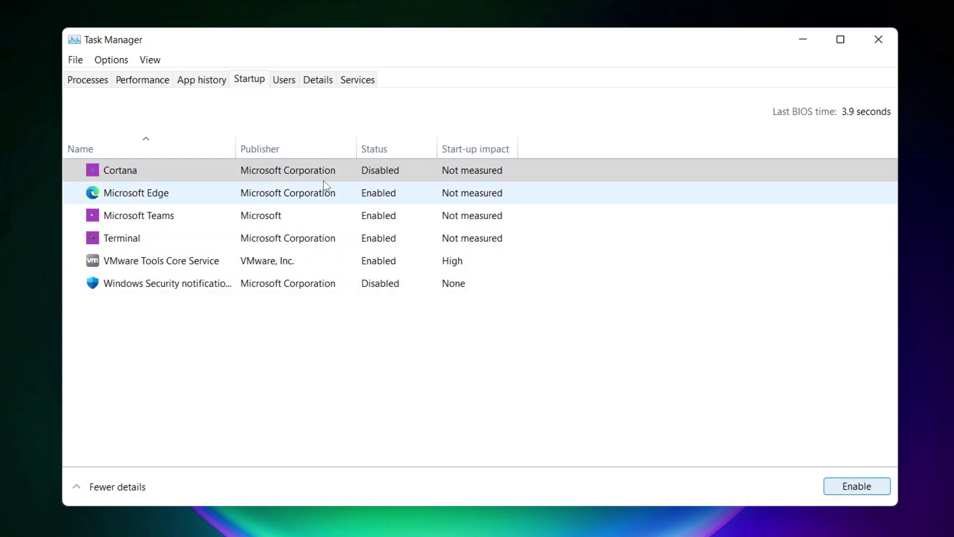
{"action": "left_click", "coordinate": [232, 195]}
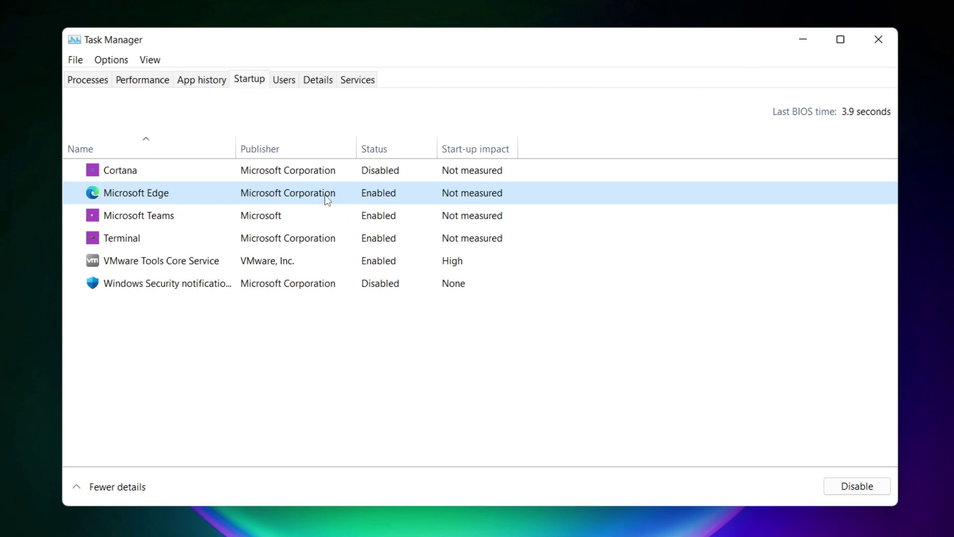
{"action": "left_click", "coordinate": [860, 489]}
{"action": "left_click", "coordinate": [395, 219]}
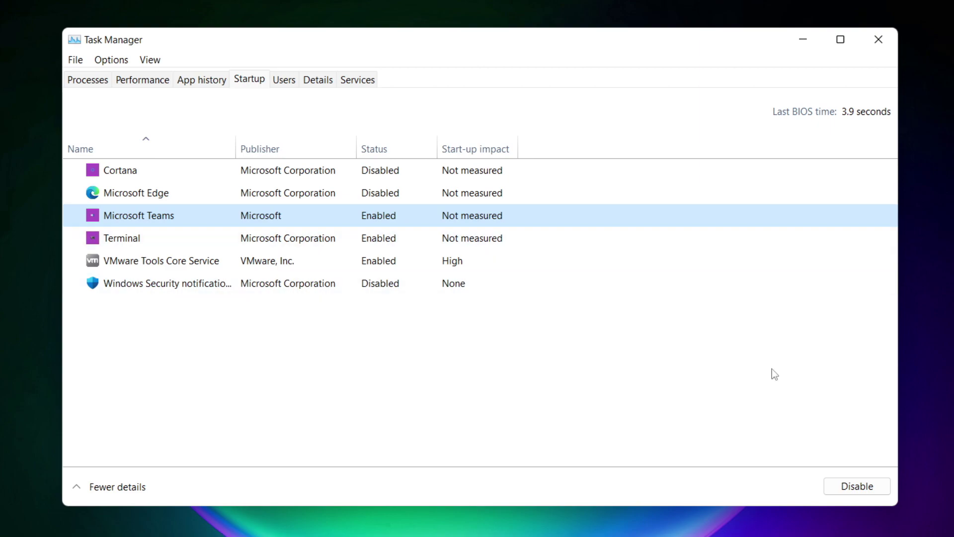
{"action": "left_click", "coordinate": [860, 488]}
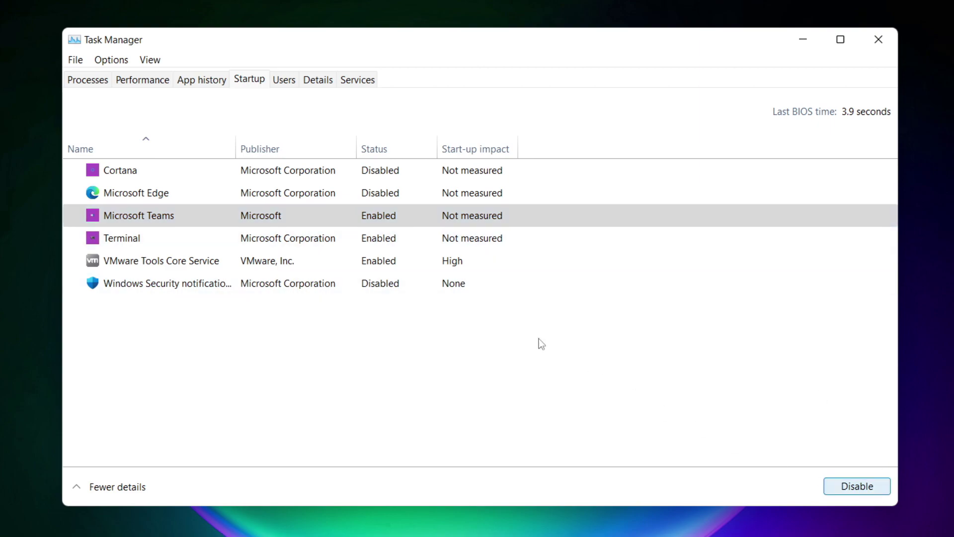
{"action": "left_click", "coordinate": [318, 243]}
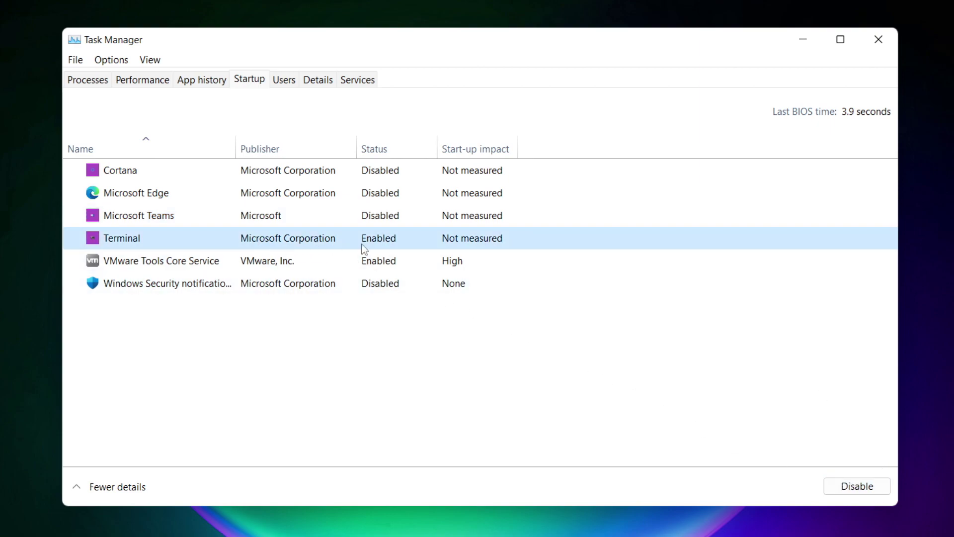
{"action": "left_click", "coordinate": [872, 491]}
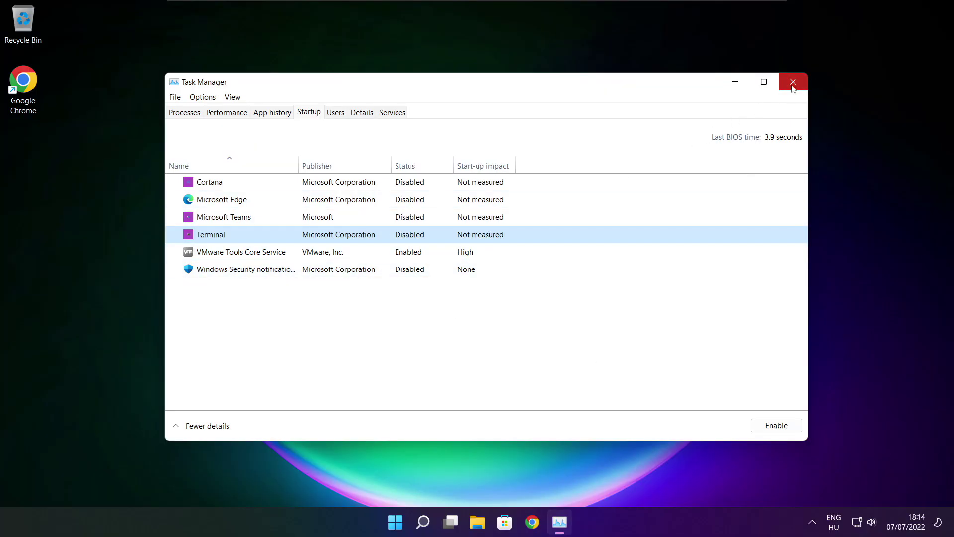
- Close Task Manager, launch Command Prompt as administrator from a 'cmd' search, and centre its window
{"action": "left_click", "coordinate": [792, 83]}
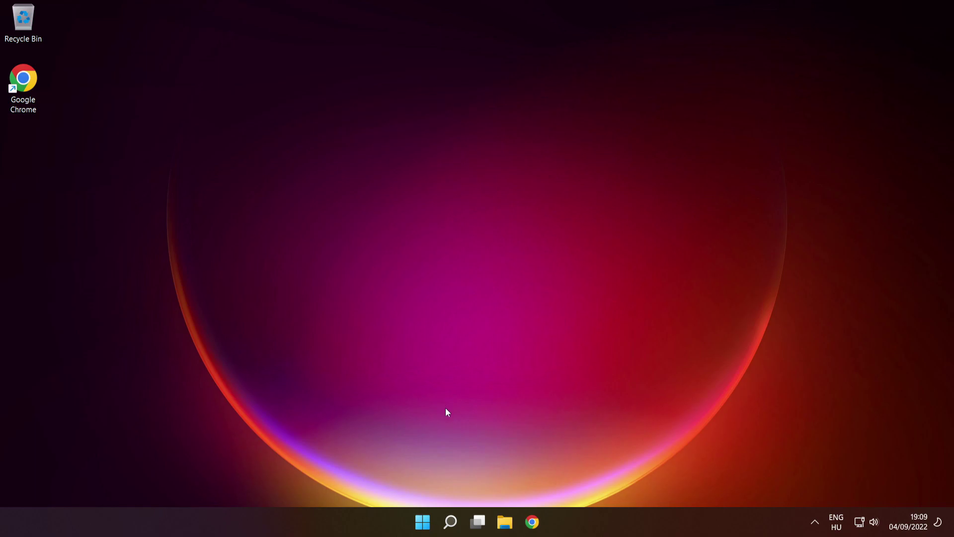
{"action": "mouse_move", "coordinate": [446, 527]}
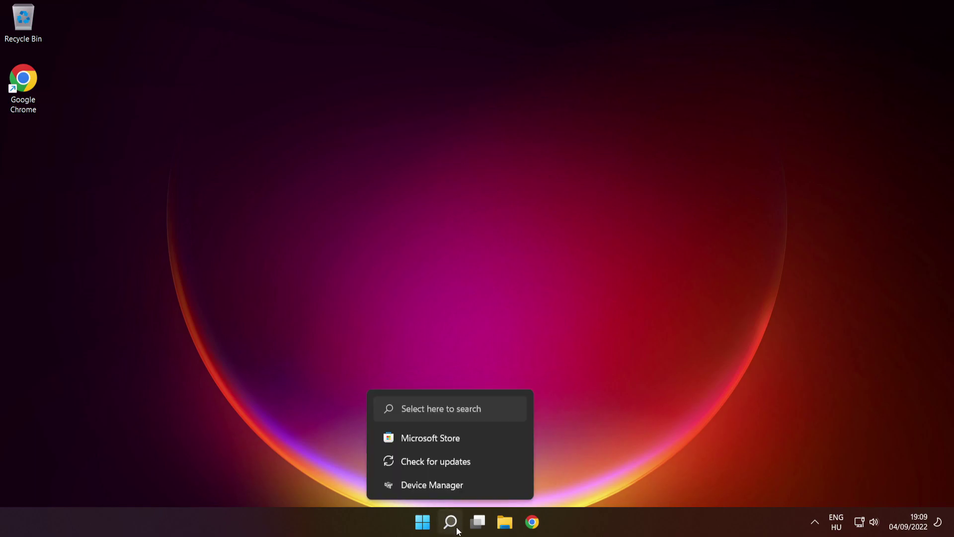
{"action": "left_click", "coordinate": [452, 525]}
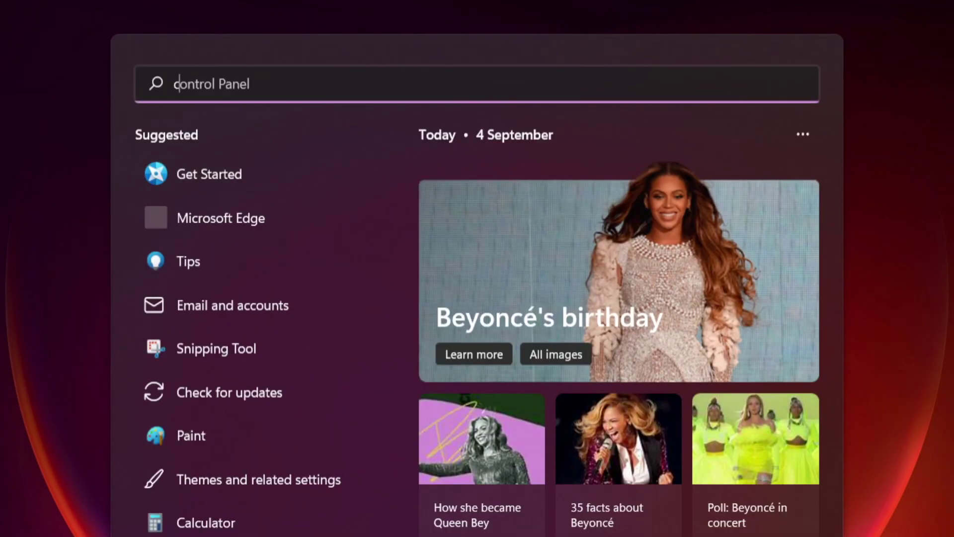
{"action": "type", "text": "cmd"}
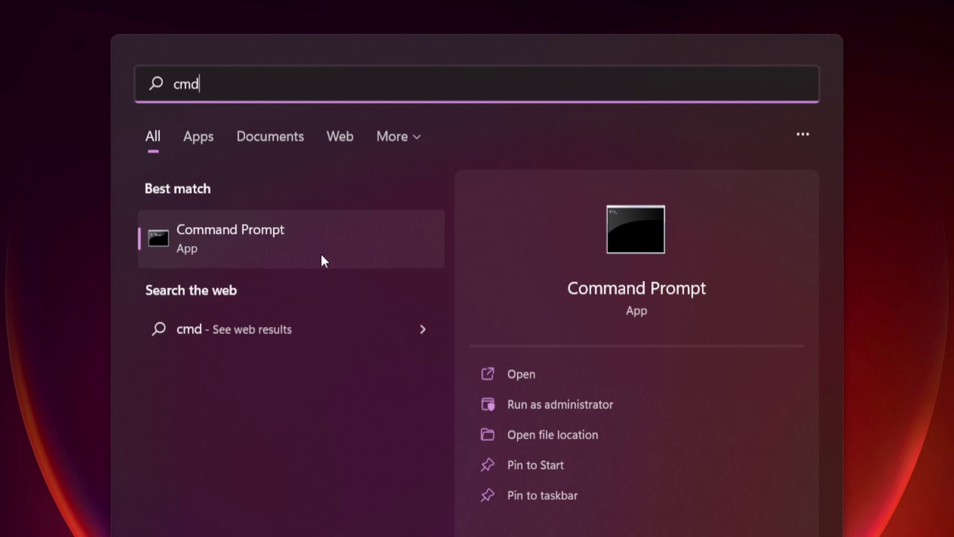
{"action": "right_click", "coordinate": [351, 235]}
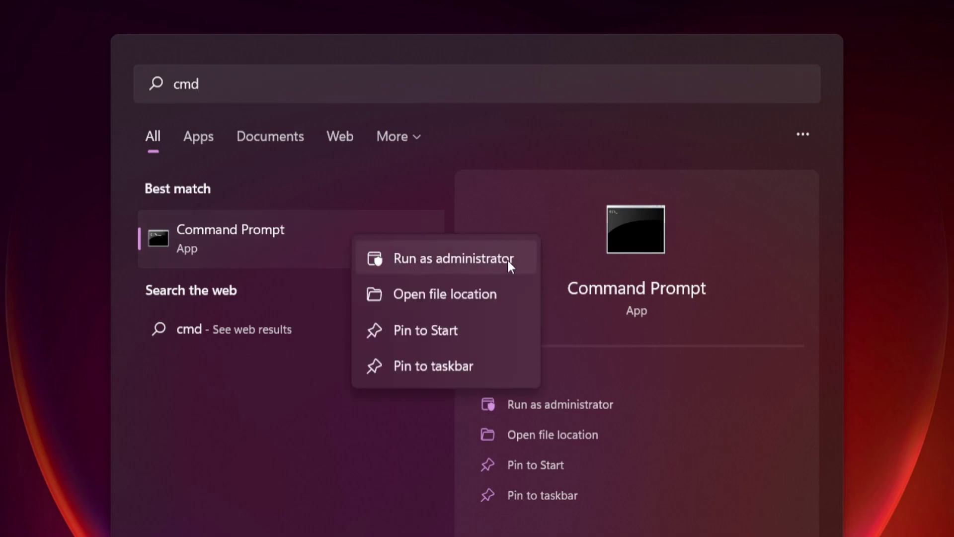
{"action": "left_click", "coordinate": [454, 258]}
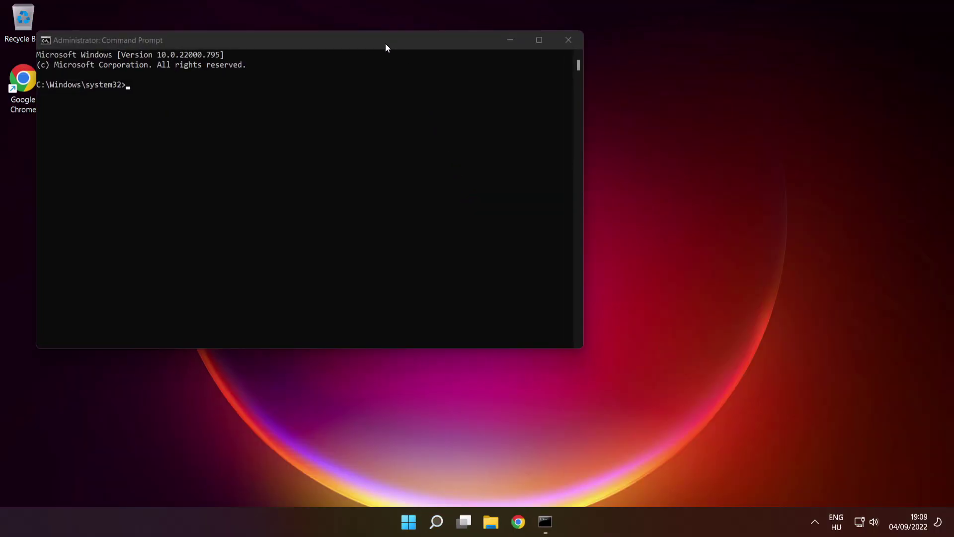
{"action": "left_click_drag", "start_coordinate": [384, 41], "coordinate": [549, 118]}
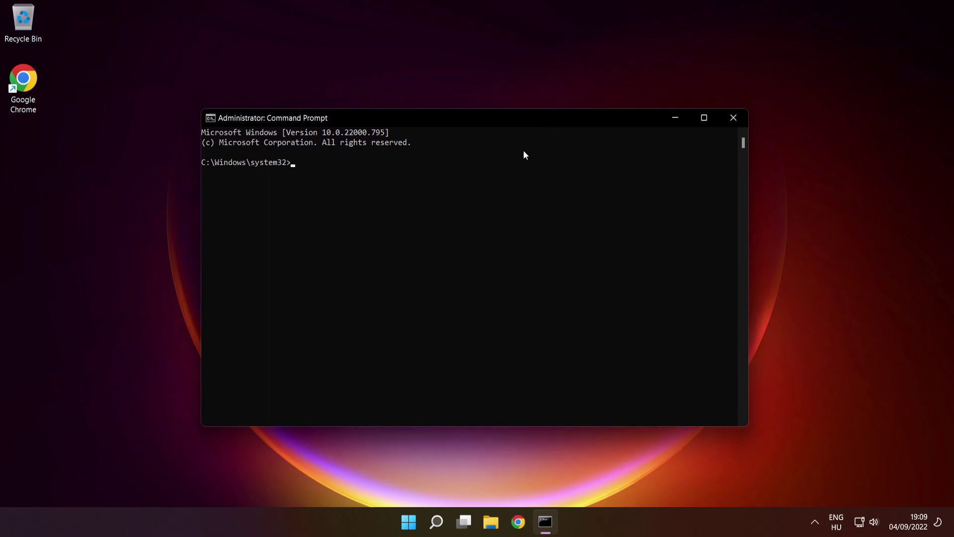
- Run sfc /scannow at the administrator prompt until verification reaches 100%
{"action": "type", "text": "sfc /scannow"}
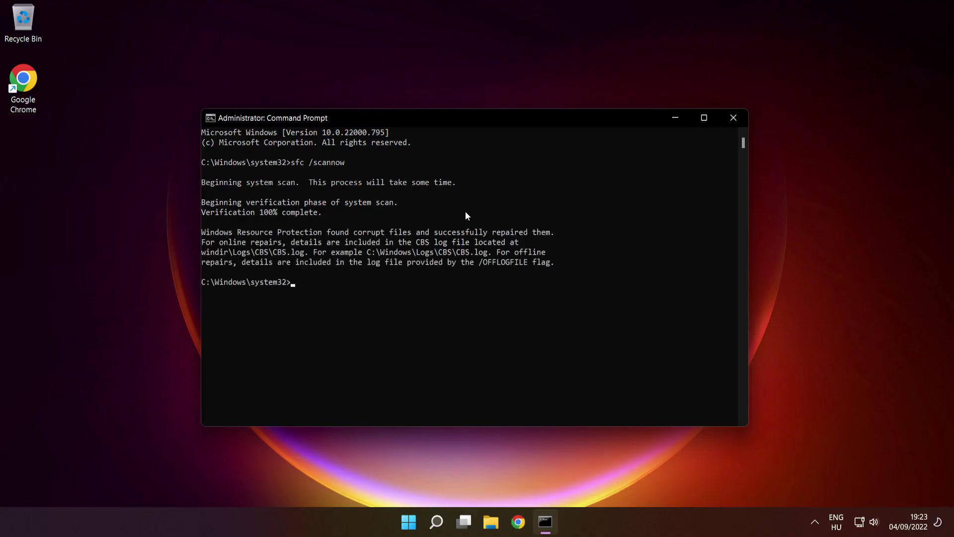
- Close Command Prompt and bring up the Start menu's Sleep, Shut down and Restart options
{"action": "left_click", "coordinate": [734, 120]}
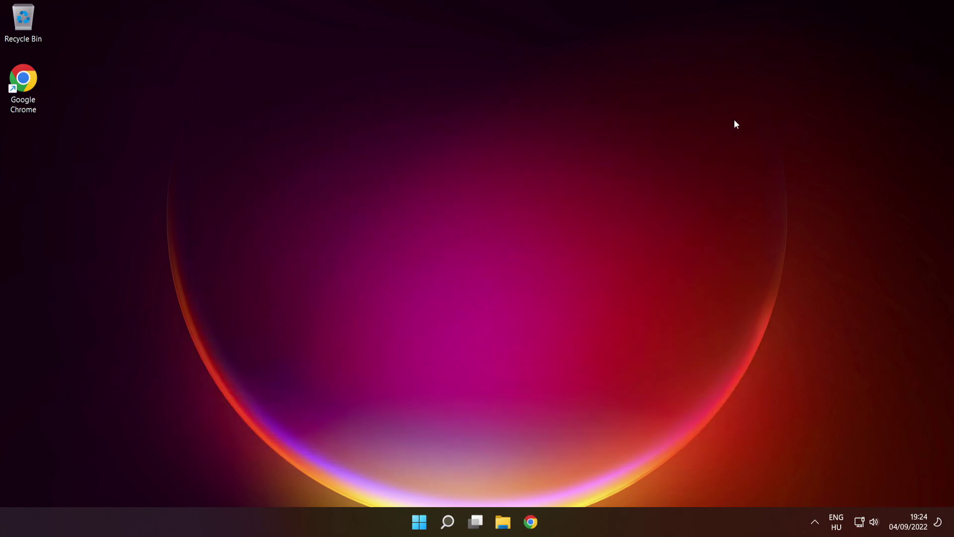
{"action": "left_click", "coordinate": [422, 521]}
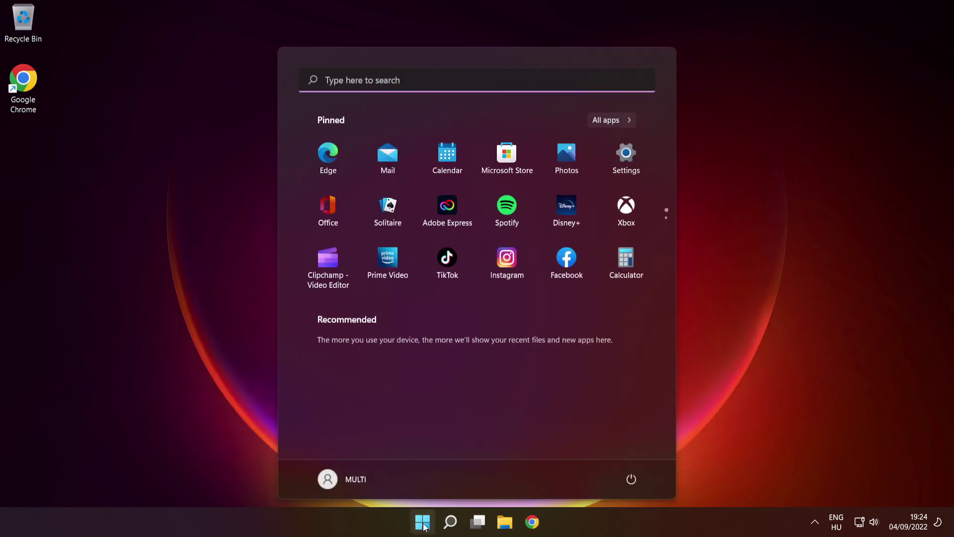
{"action": "left_click", "coordinate": [632, 479]}
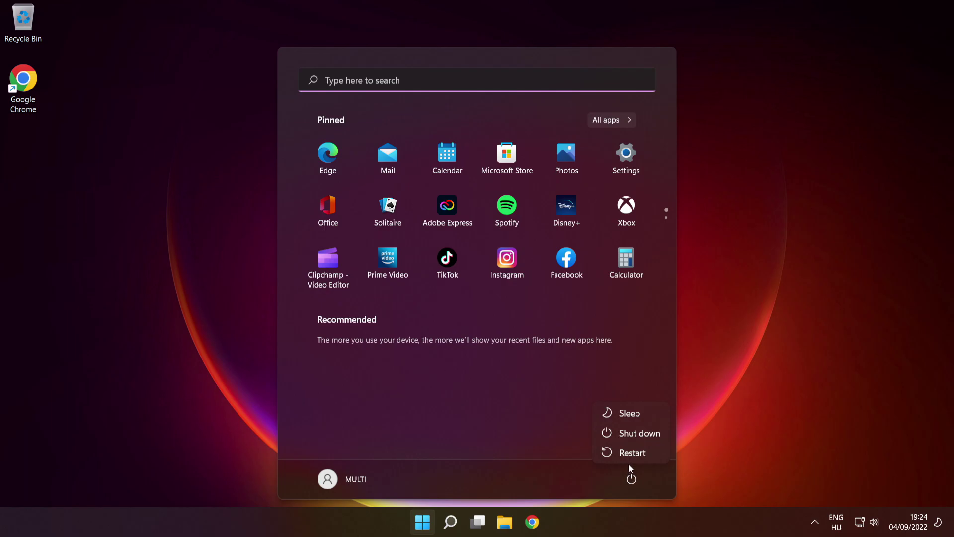